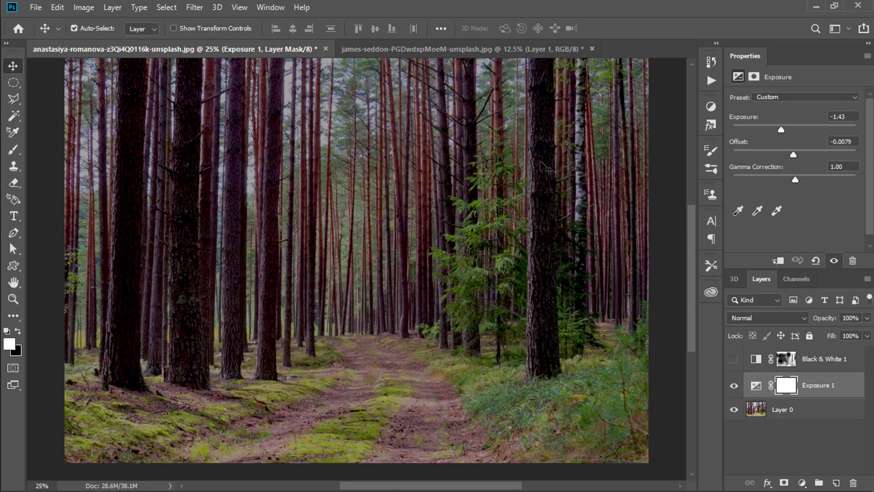
Examine the forest image with the Exposure 1 adjustment layer switched on and off to compare its darkening effect.
scroll(579, 172, up, 5)
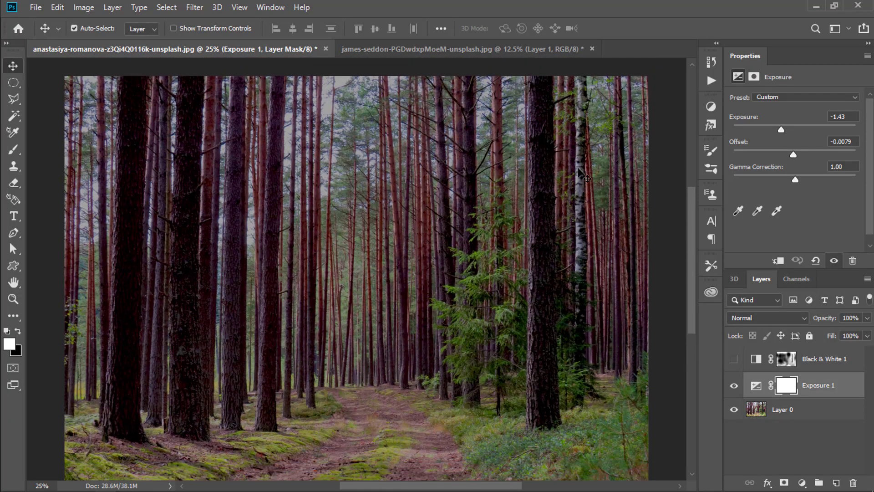
scroll(581, 173, down, 4)
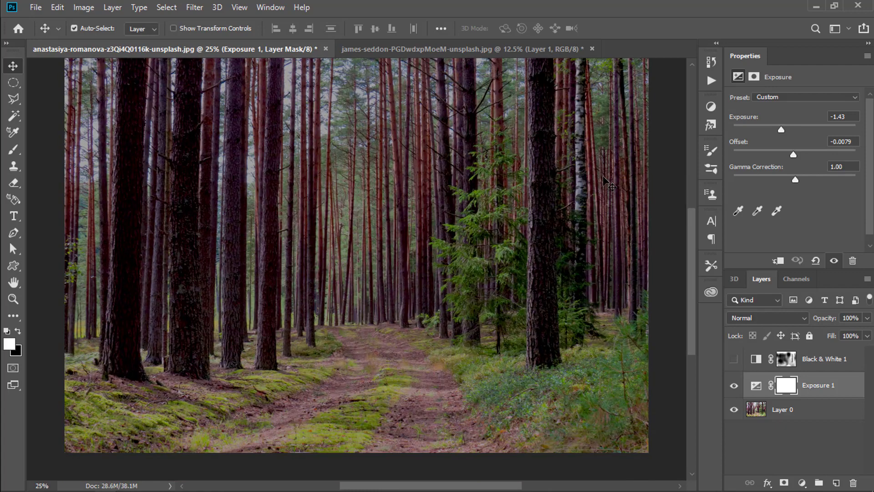
click(803, 483)
click(748, 453)
click(733, 386)
click(734, 385)
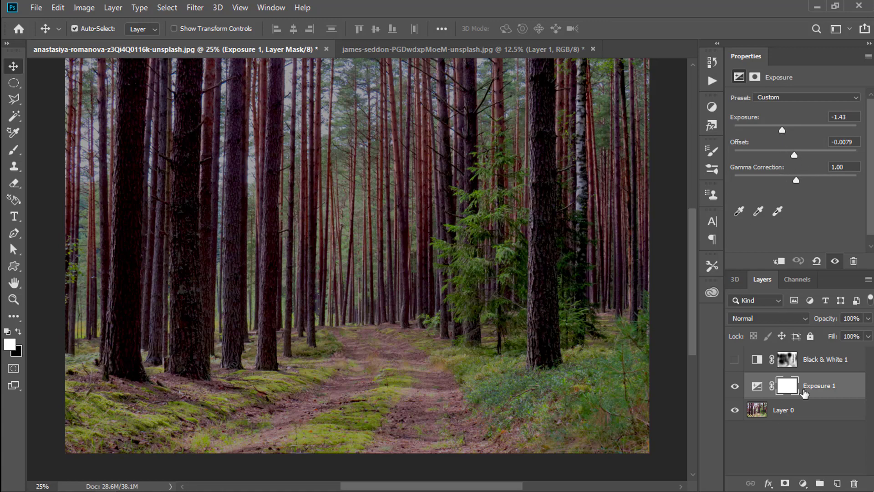
click(734, 387)
click(734, 386)
click(734, 386)
click(734, 387)
Show and select the Black & White 1 adjustment layer, and swap the colours so black is the foreground.
click(735, 360)
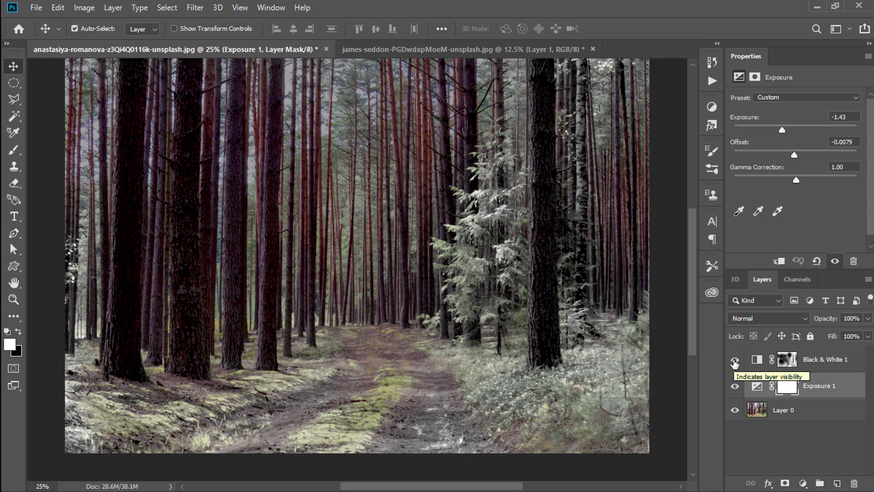
click(837, 359)
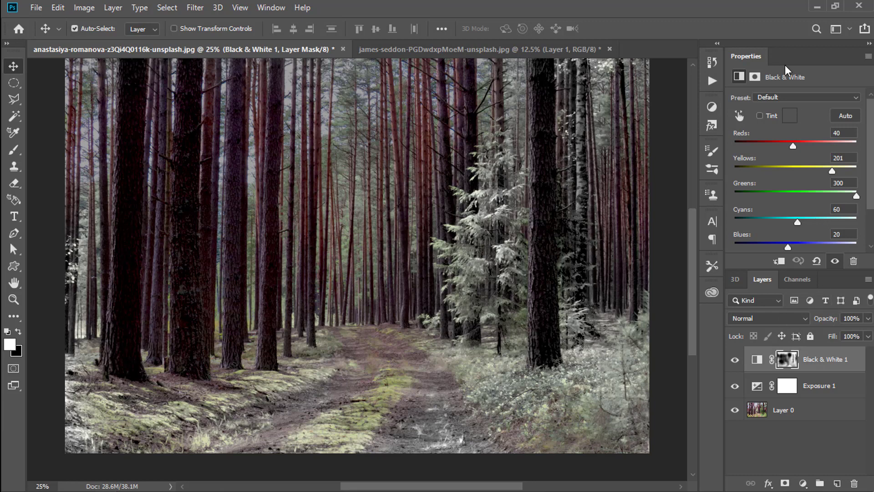
click(772, 360)
click(772, 360)
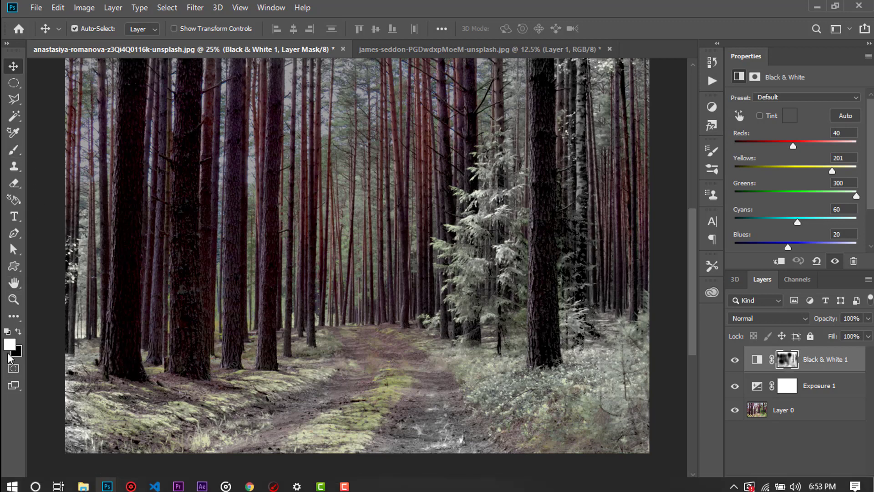
click(19, 332)
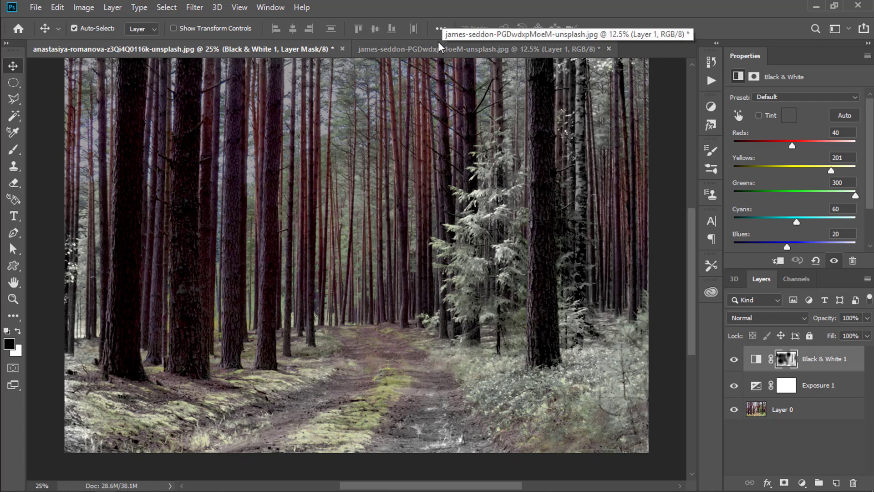
Hide Layer 0 in the astronaut document and bring the cut-out astronaut layer into the forest document.
click(386, 48)
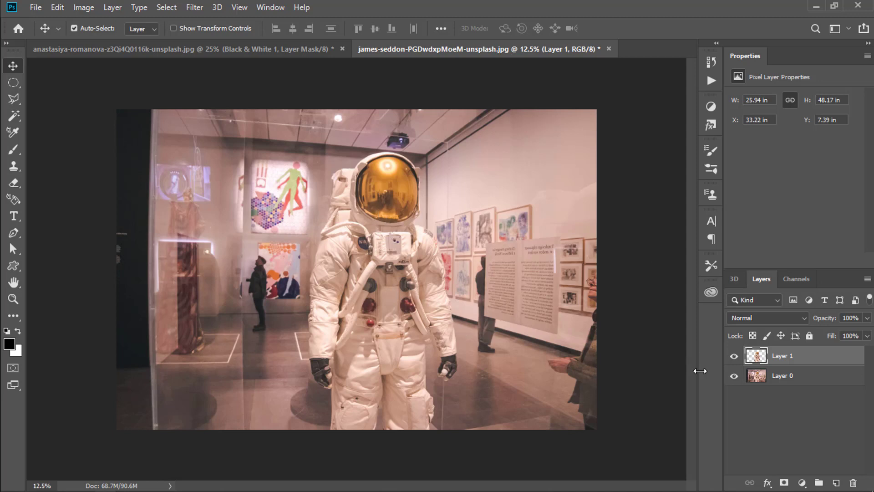
click(734, 376)
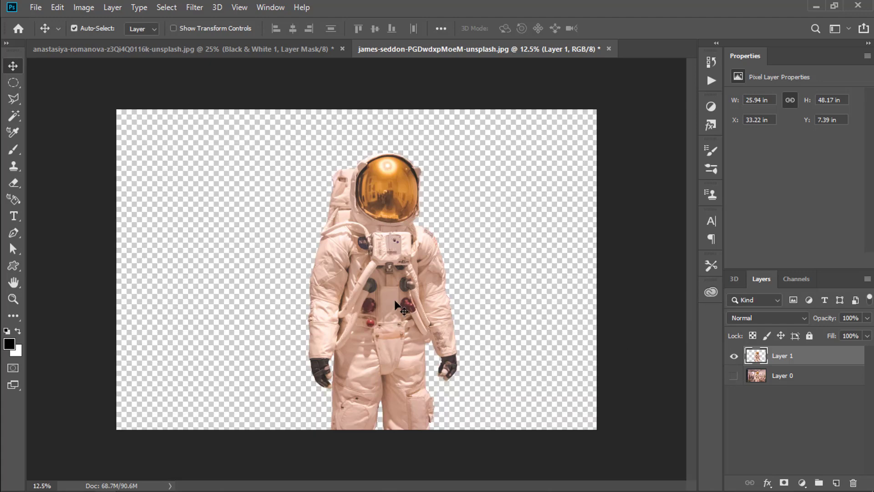
drag(396, 301, 283, 199)
drag(380, 354, 379, 354)
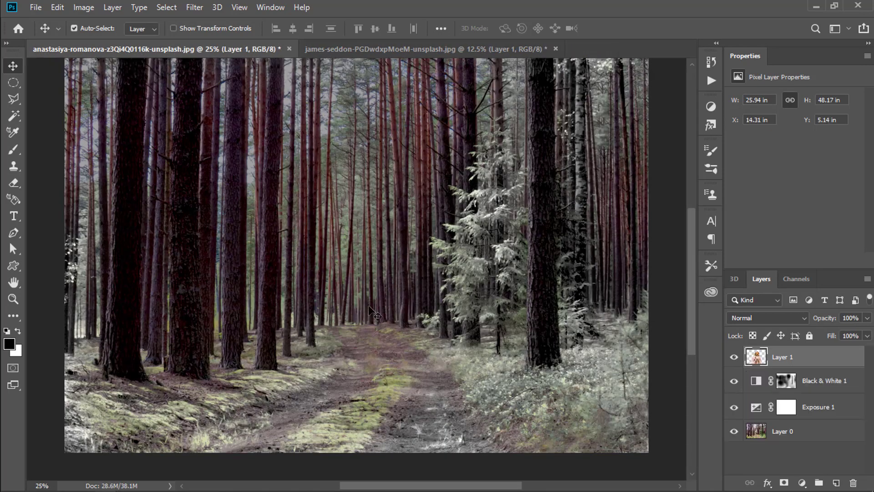
Scale the astronaut to 84.50% and position it centrally on the forest path, with its legs beyond the lower image edge.
drag(389, 288, 389, 332)
key(ctrl+t)
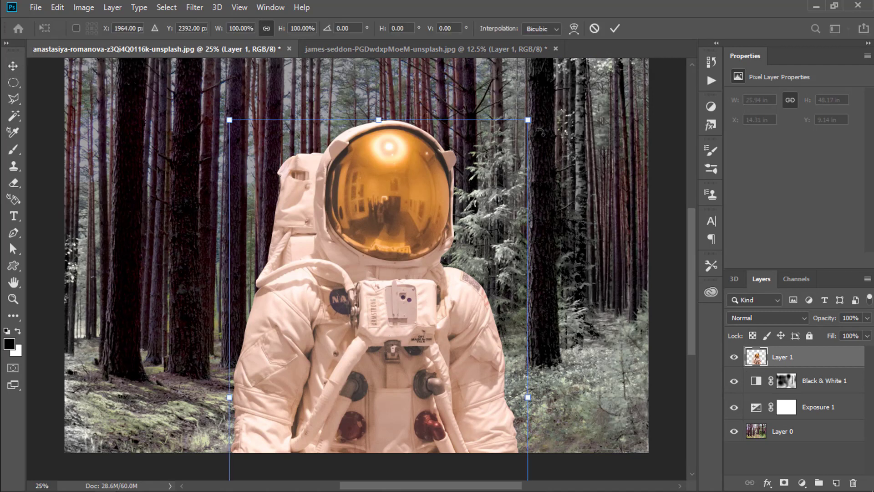
drag(524, 126, 482, 205)
drag(309, 453, 306, 358)
drag(342, 385, 338, 381)
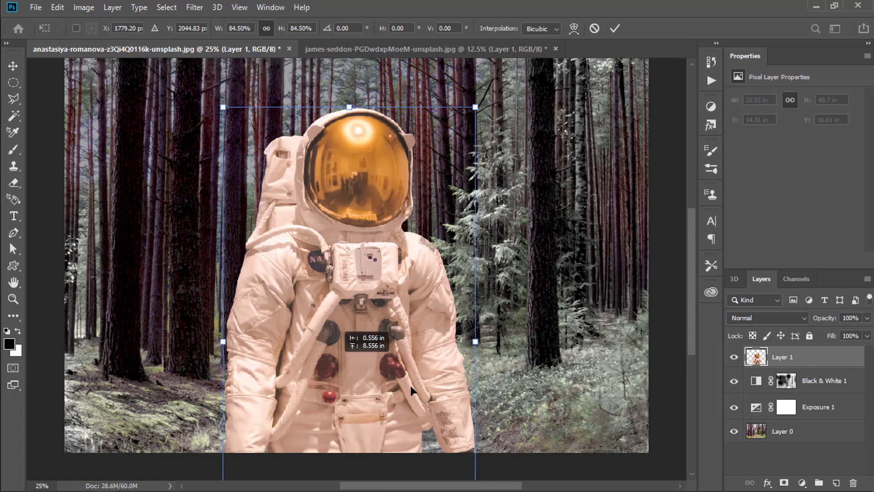
mouse_move(413, 390)
mouse_down()
mouse_move(427, 392)
mouse_move(413, 378)
mouse_move(411, 388)
mouse_up()
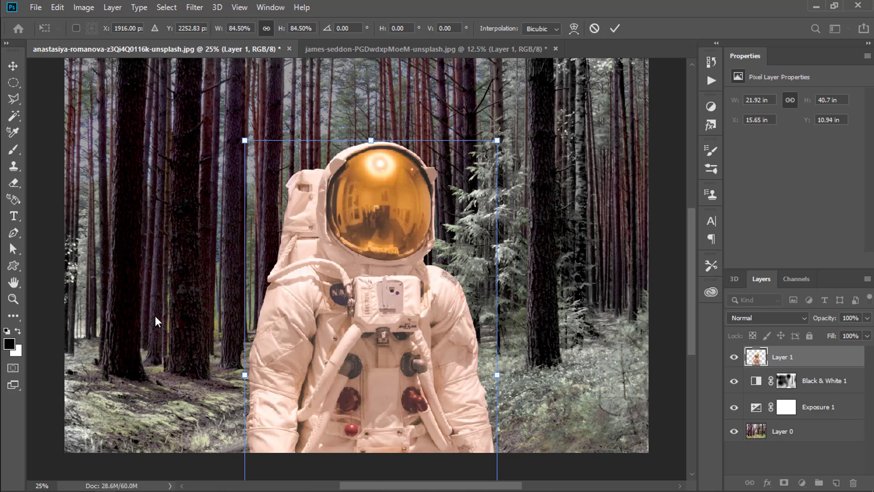
key(Return)
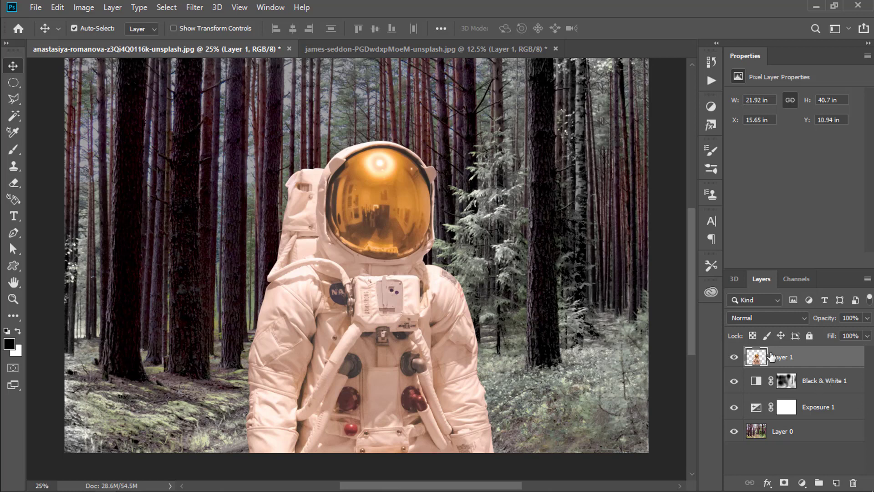
Darken the astronaut layer with an Exposure adjustment, using exposure -0.82 and offset -0.0099.
click(84, 7)
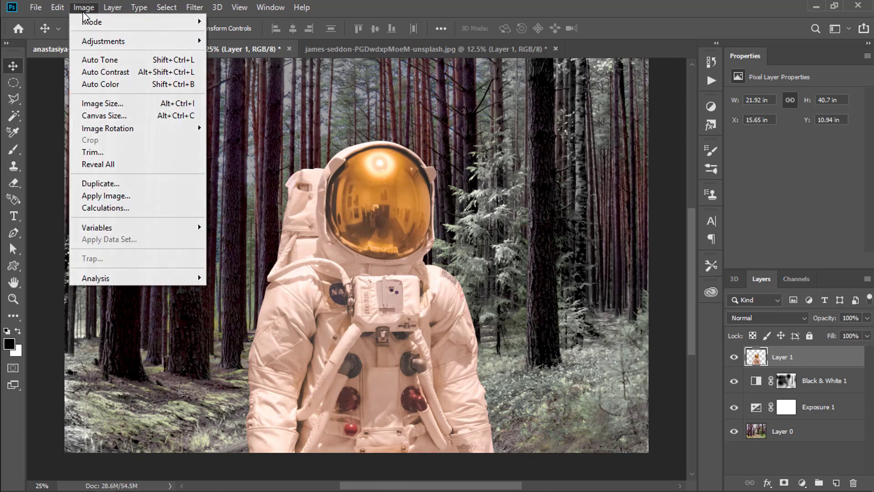
mouse_move(187, 43)
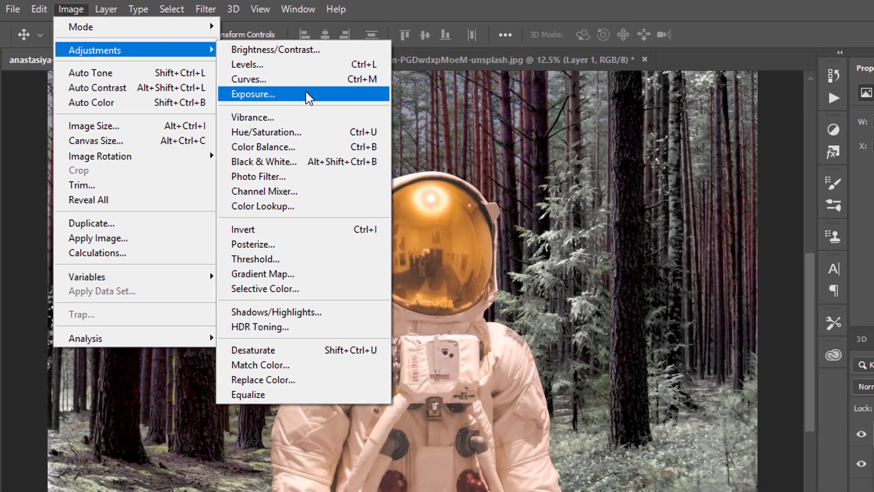
click(285, 122)
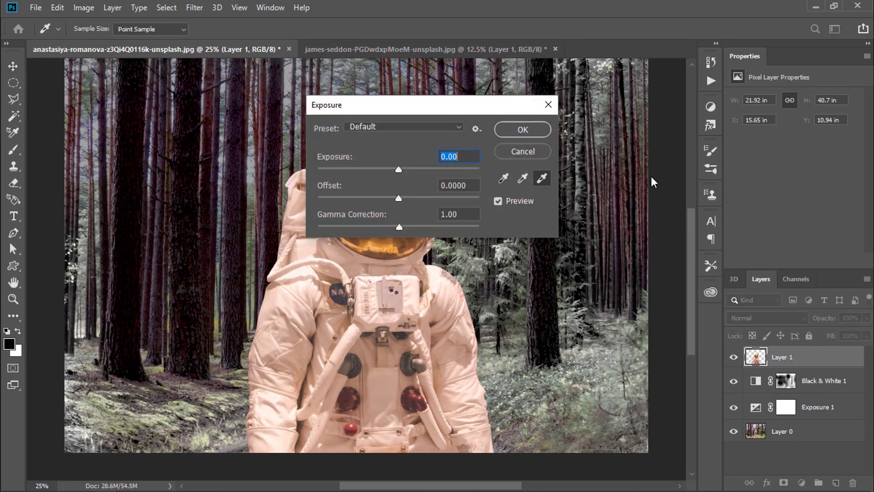
drag(466, 111, 792, 123)
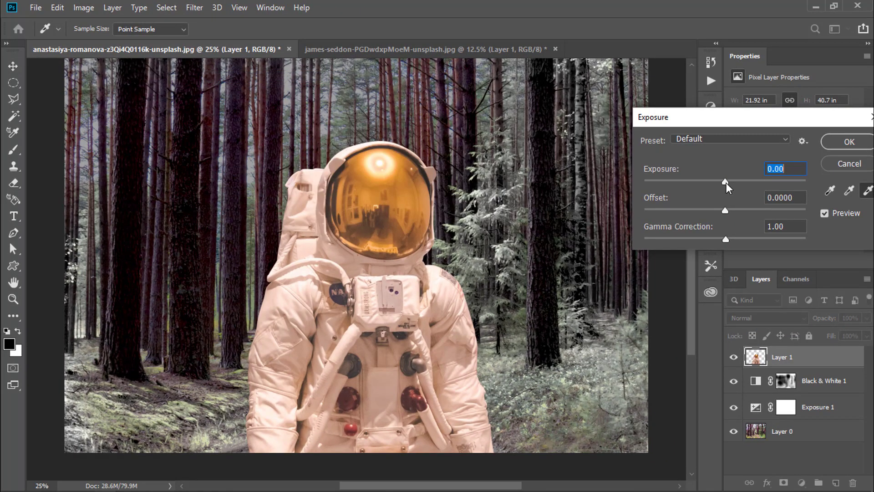
drag(725, 182, 715, 182)
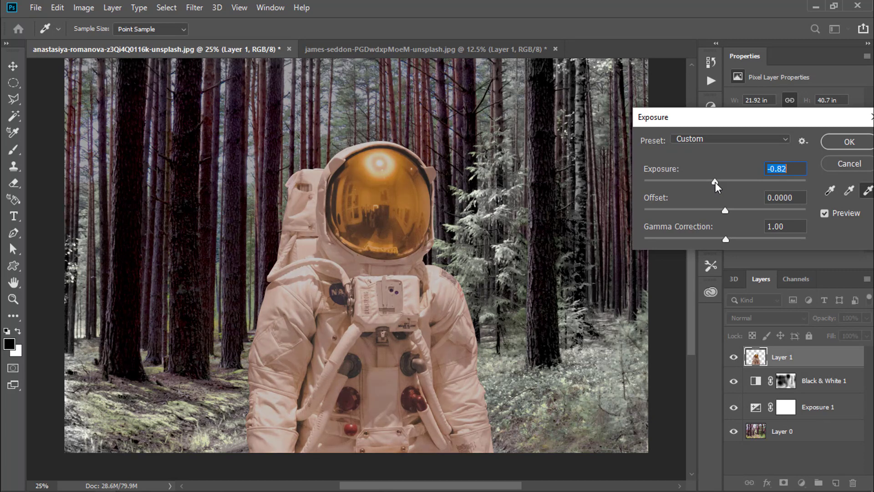
click(726, 212)
mouse_move(726, 212)
mouse_down()
mouse_move(740, 211)
mouse_move(711, 211)
mouse_move(723, 211)
mouse_up()
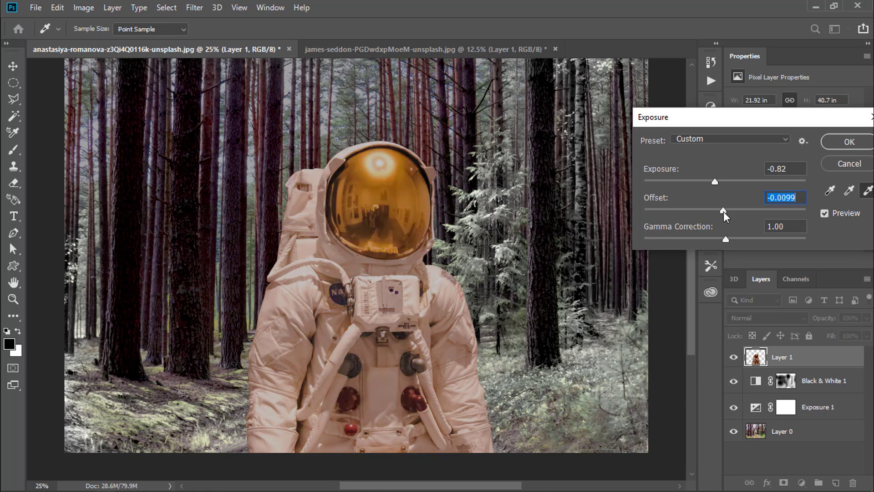
click(867, 142)
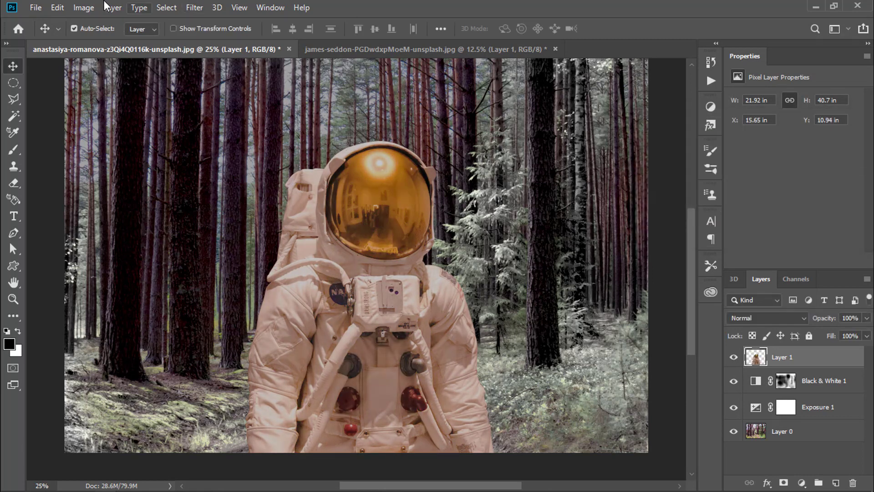
Fine-tune the astronaut layer's brightness with a Brightness/Contrast adjustment.
click(83, 7)
mouse_move(121, 42)
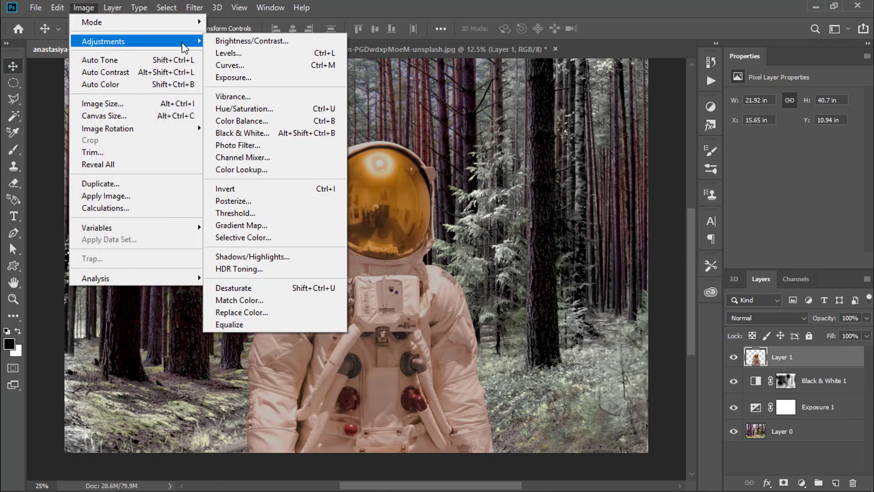
click(273, 45)
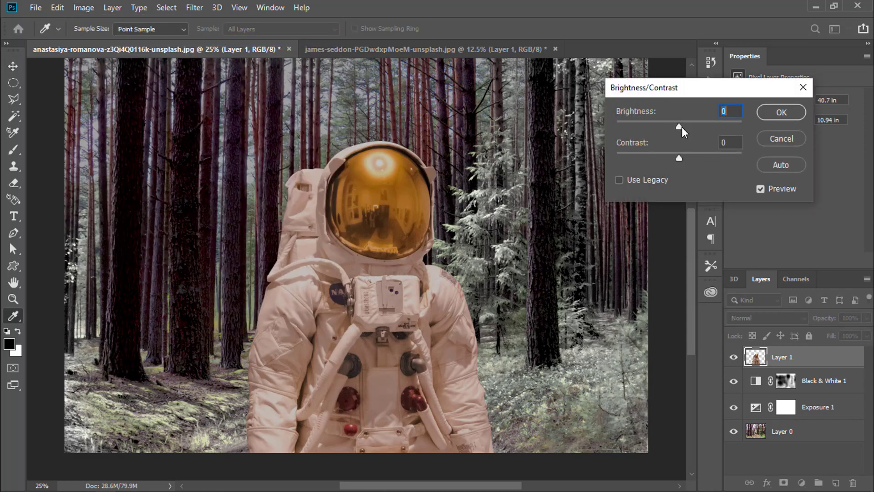
drag(682, 127, 678, 127)
click(776, 112)
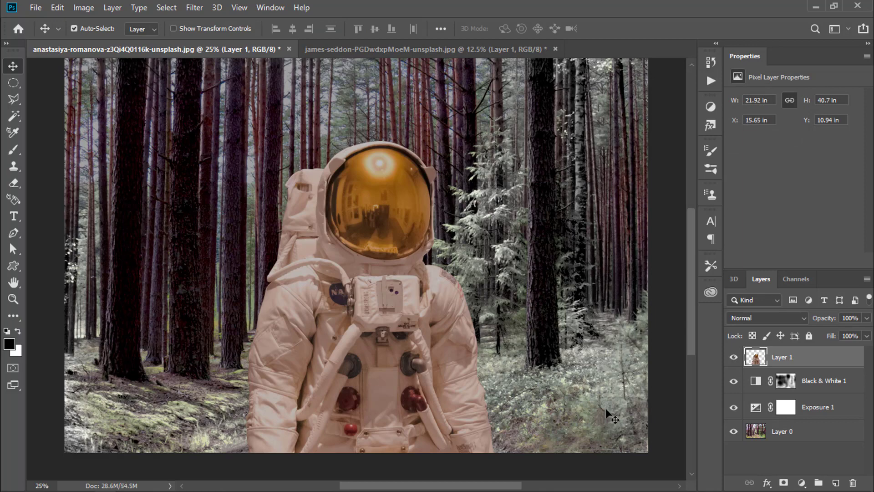
Reduce the astronaut layer's saturation to -31 with a Hue/Saturation adjustment.
click(83, 8)
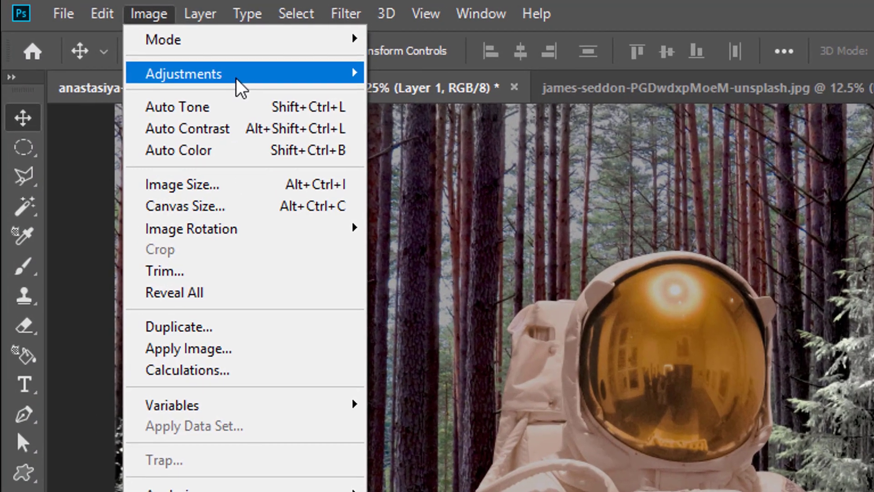
mouse_move(242, 84)
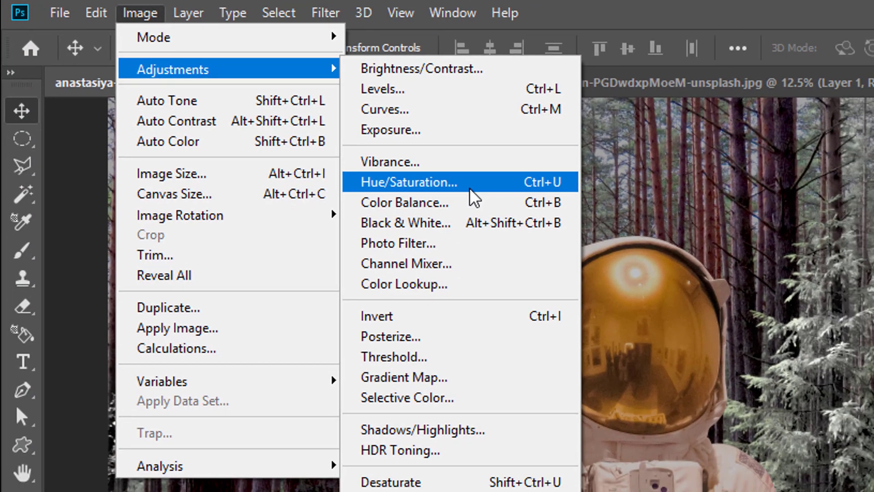
click(470, 187)
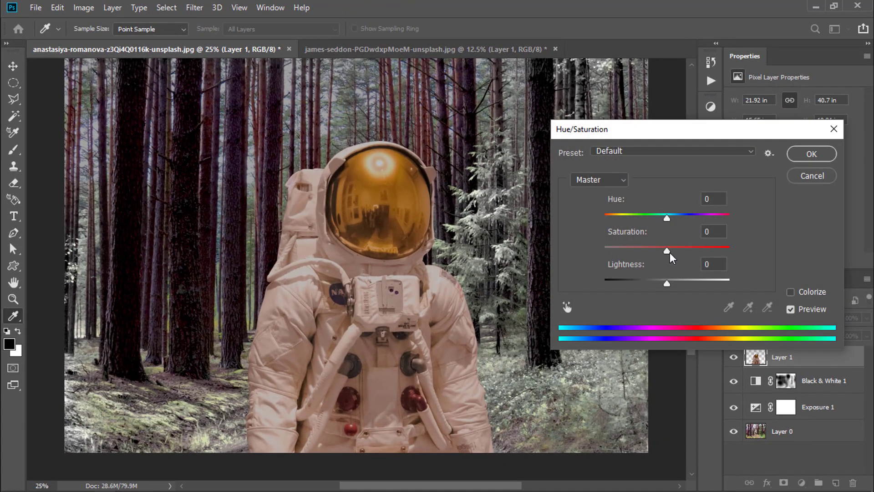
drag(670, 252, 648, 250)
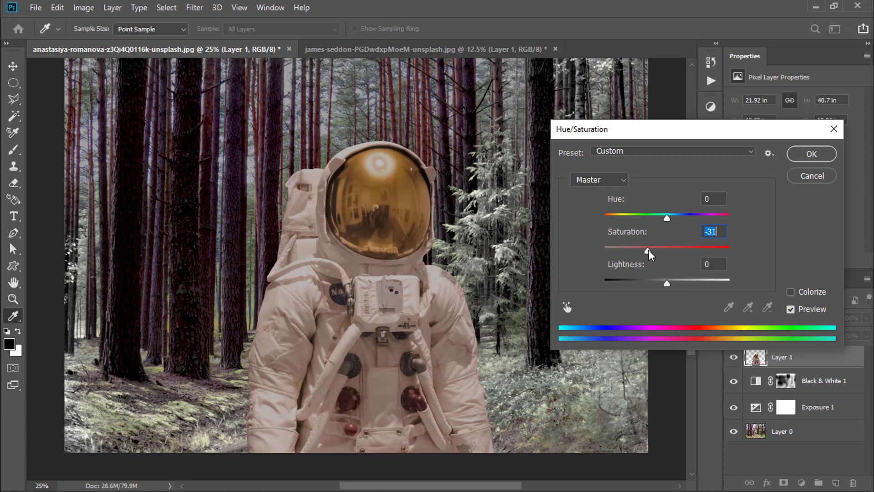
click(823, 152)
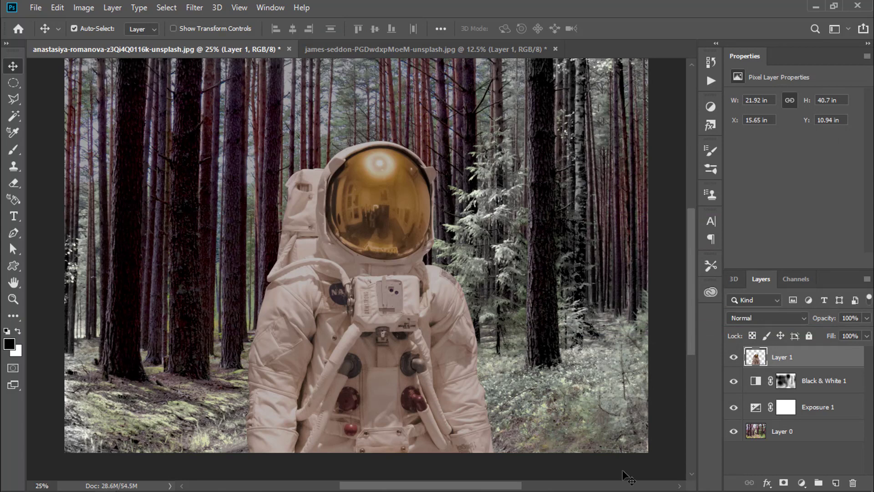
Select the Black & White 1 layer and run the Play All Effects action from the Orange and Teal action set.
click(837, 392)
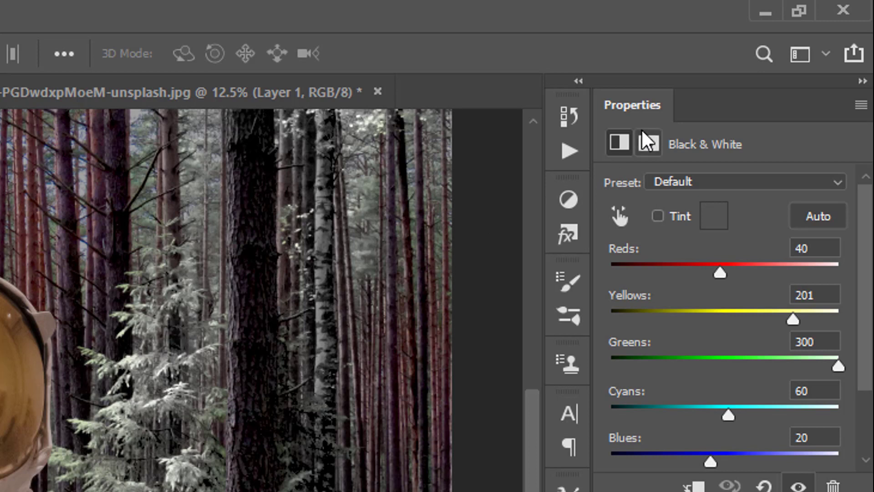
click(565, 153)
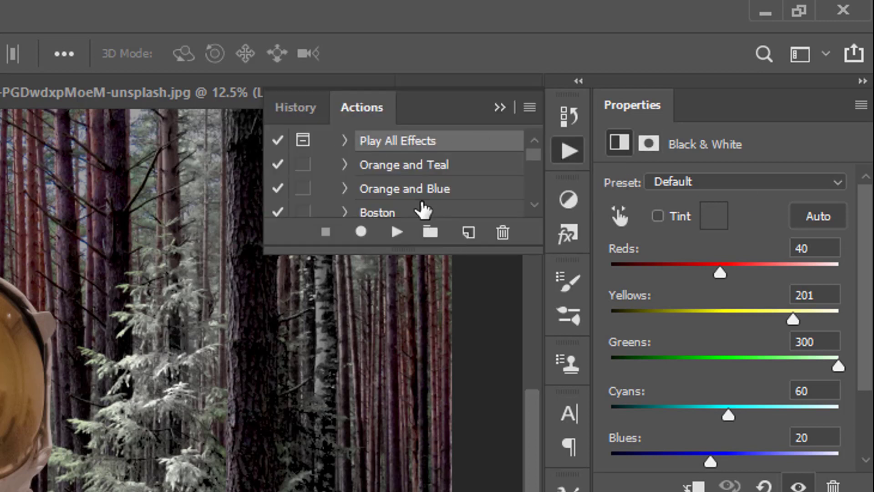
scroll(423, 210, up, 1)
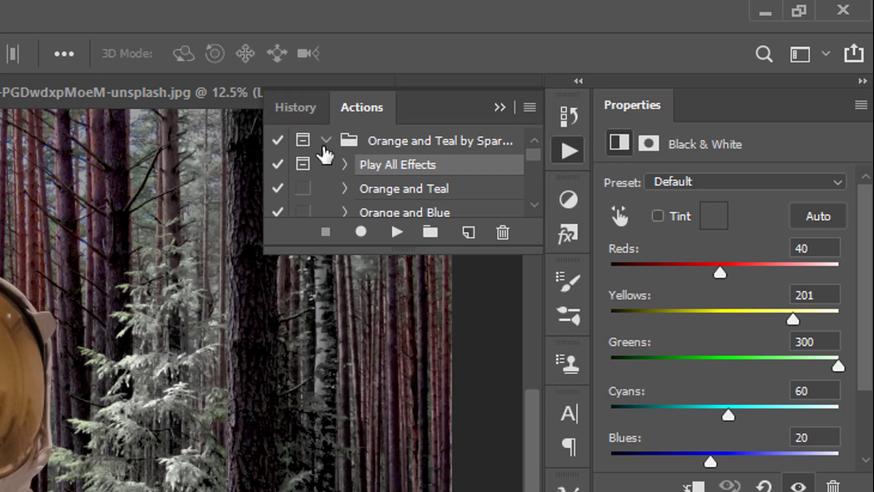
click(325, 141)
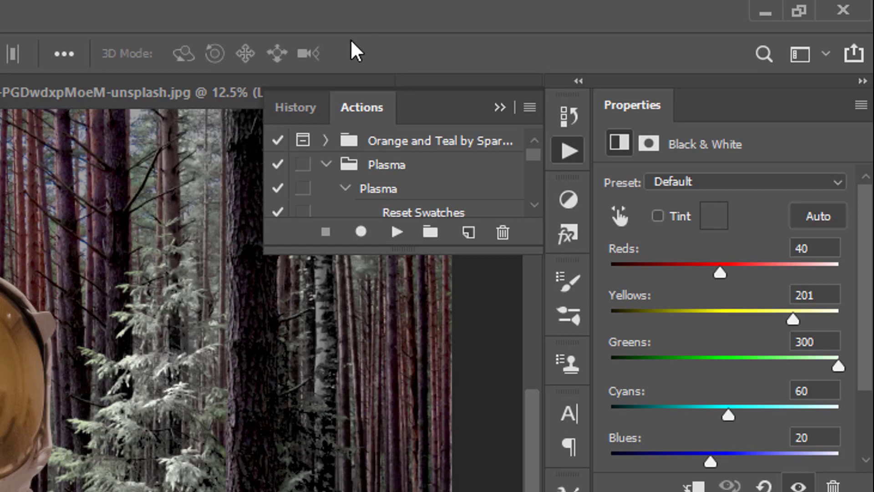
click(325, 140)
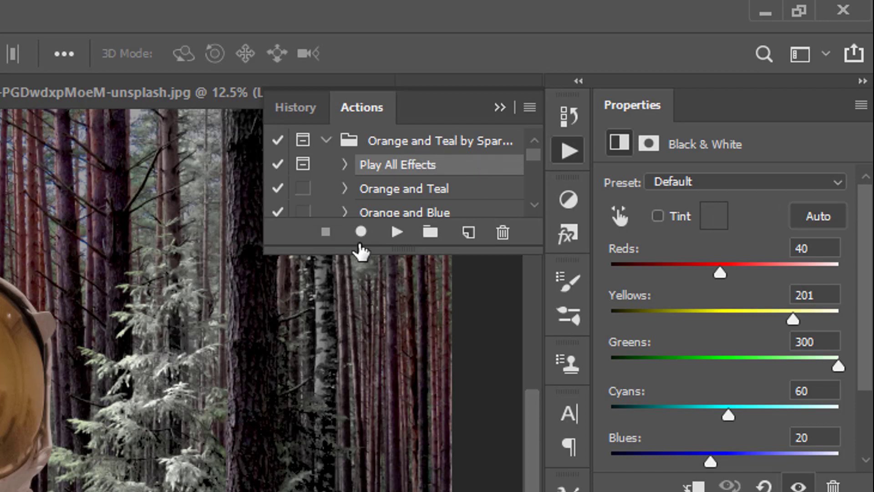
click(397, 232)
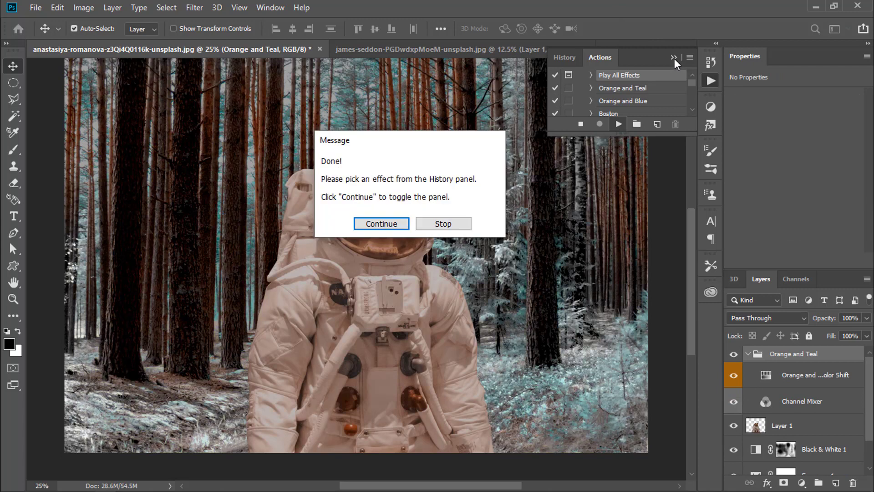
Continue past the action's completion message and collapse the history list.
click(389, 226)
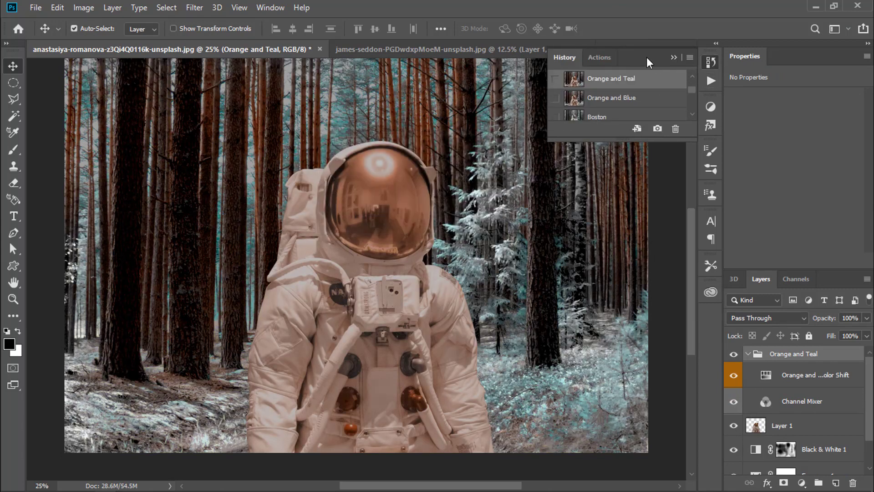
click(673, 57)
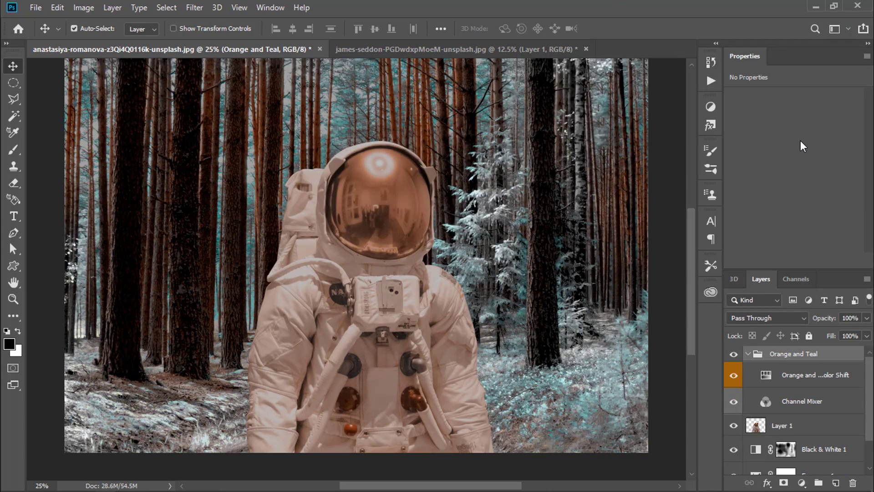
Examine the orange and teal grade on the astronaut and across the whole forest background.
scroll(832, 184, down, 2)
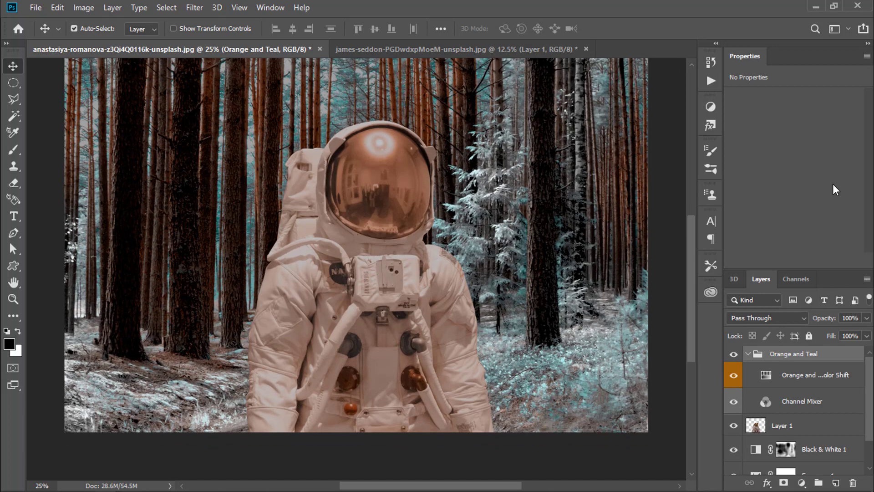
scroll(832, 184, down, 2)
scroll(832, 184, up, 4)
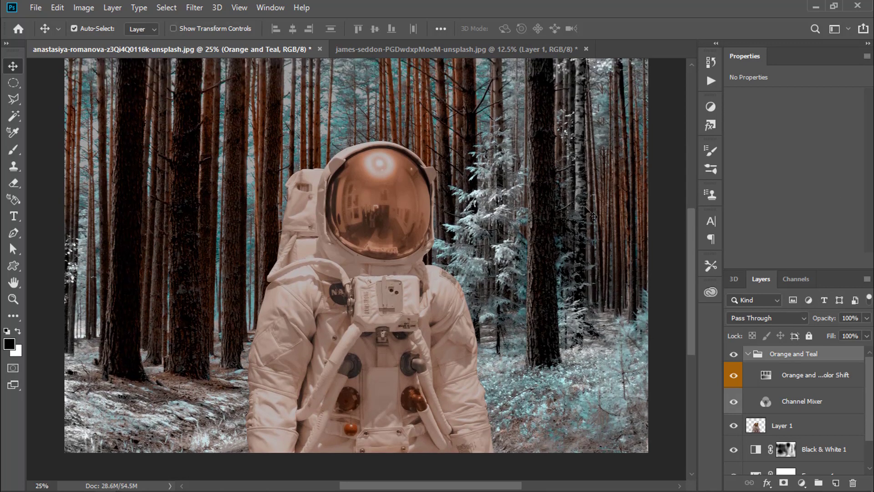
scroll(428, 184, up, 2)
scroll(425, 178, up, 4)
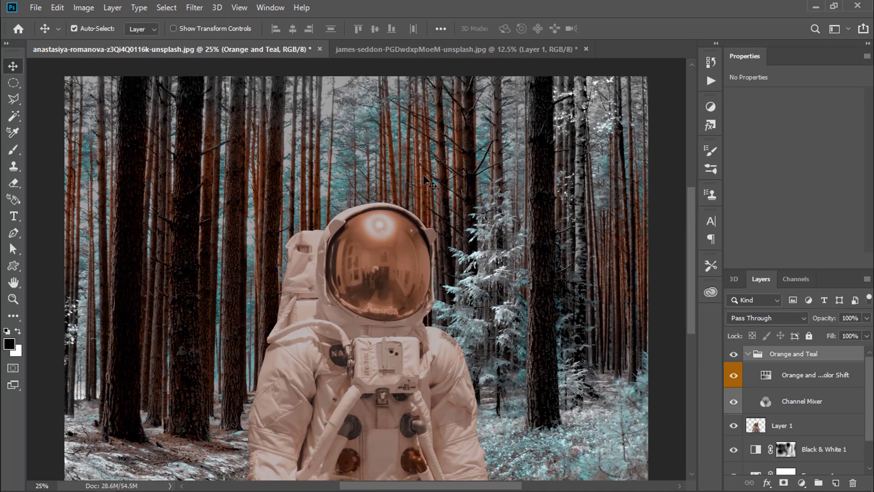
scroll(424, 177, down, 10)
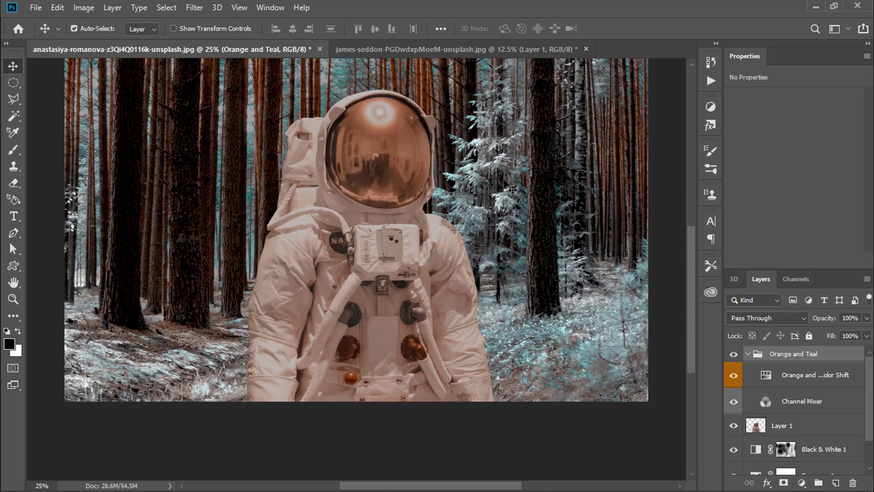
scroll(506, 182, up, 10)
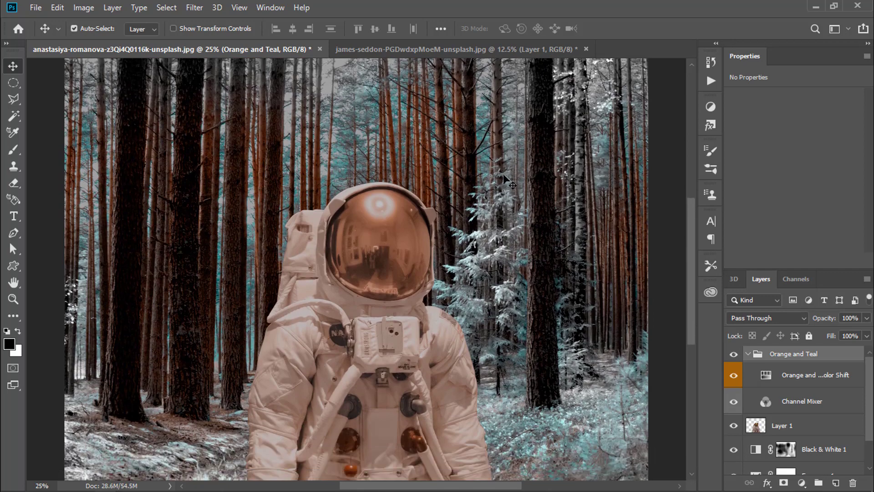
scroll(505, 182, down, 6)
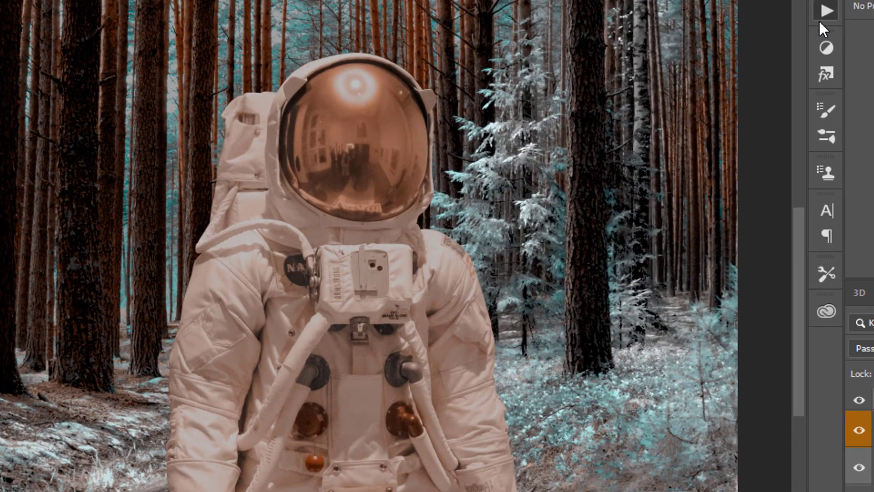
Try the Orange and Blue effect from the history and return to the Orange and Teal effect.
click(709, 84)
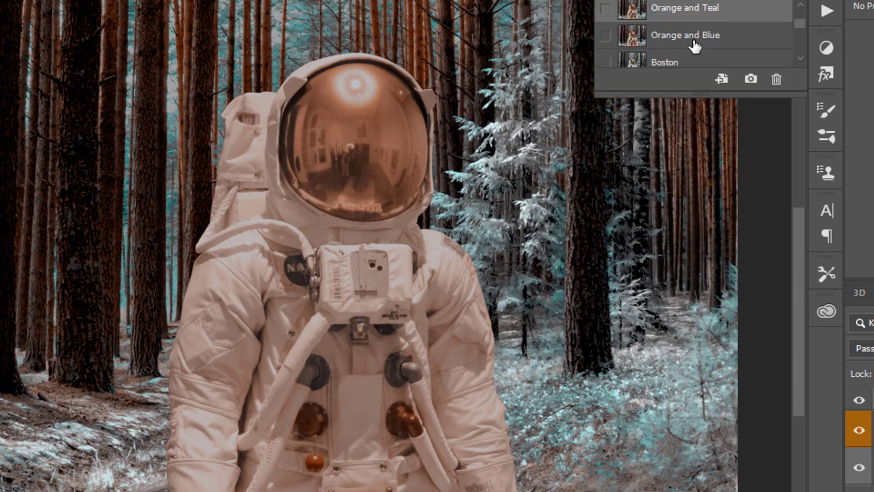
click(758, 45)
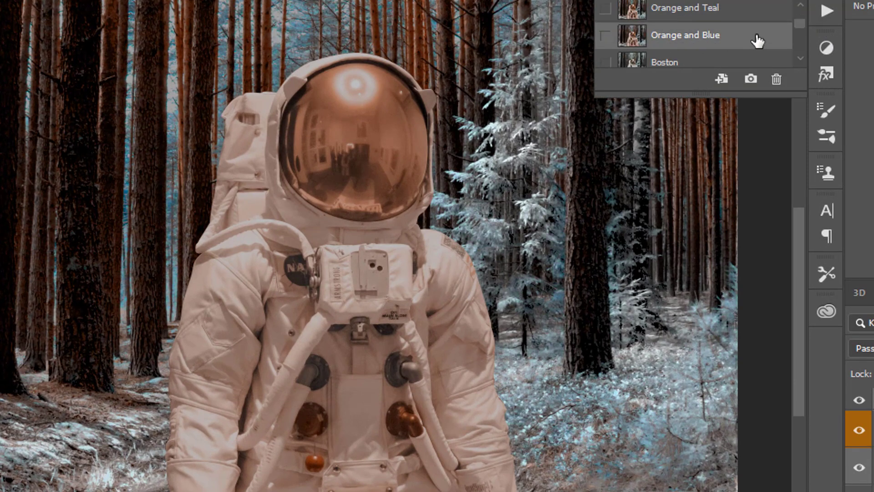
click(750, 17)
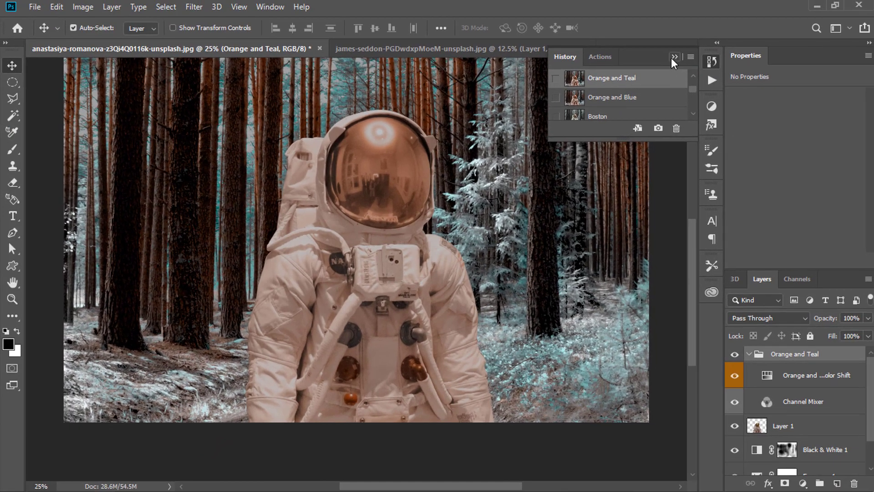
click(674, 57)
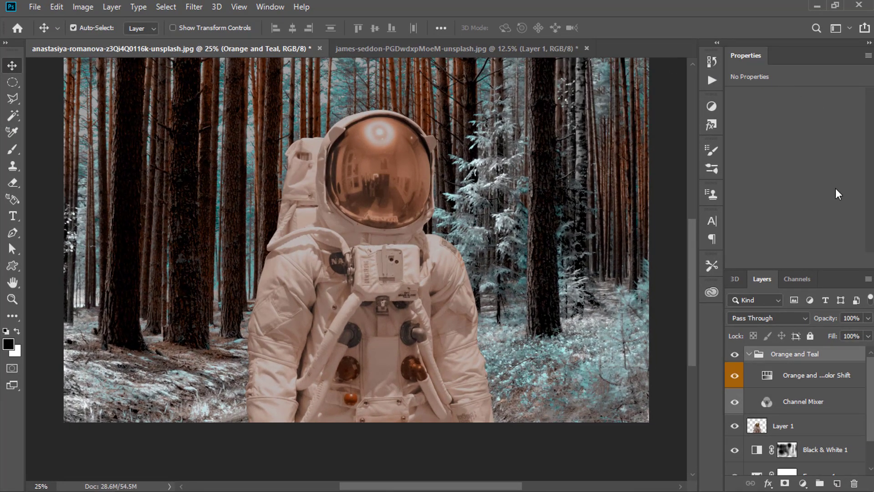
scroll(763, 381, down, 2)
scroll(763, 381, up, 2)
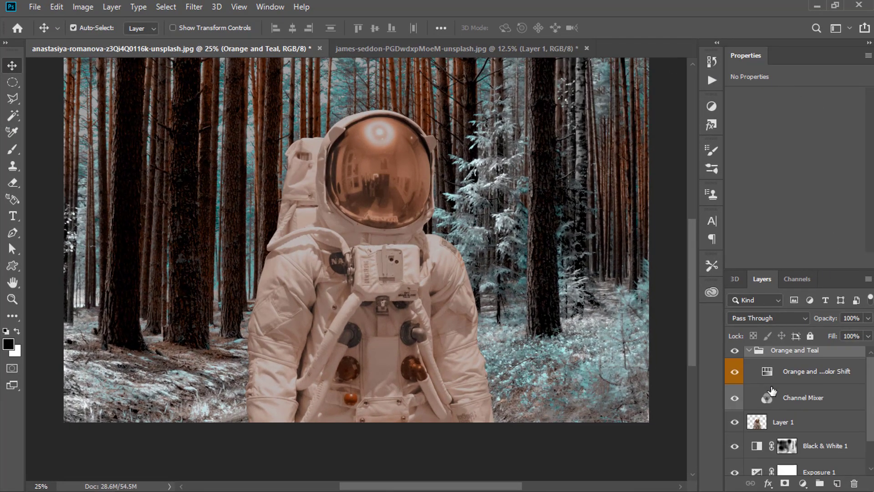
scroll(412, 200, up, 2)
scroll(412, 200, up, 5)
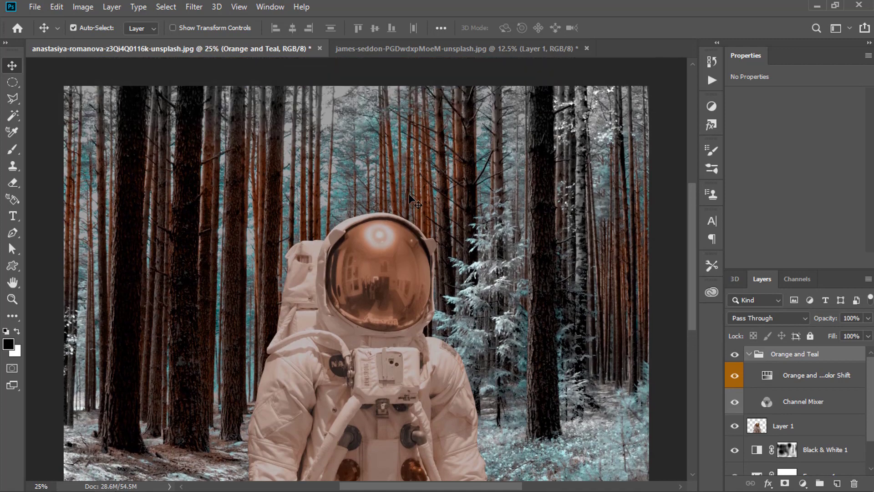
scroll(412, 201, down, 8)
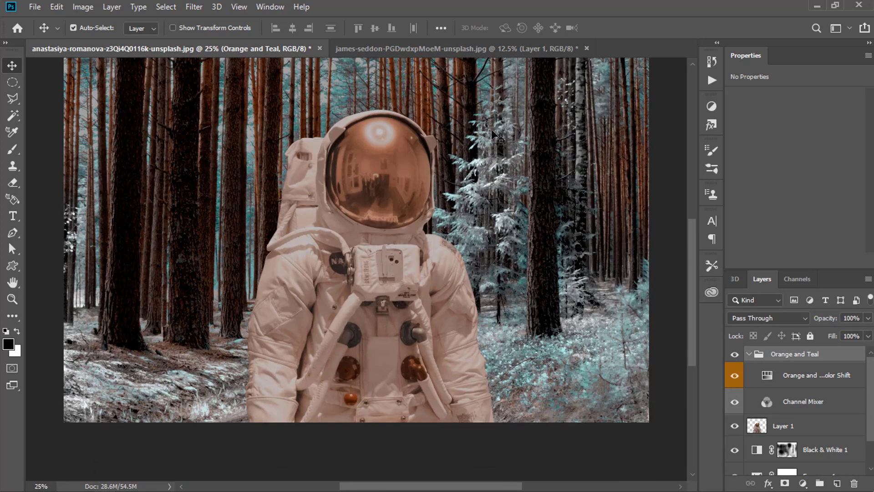
scroll(535, 133, up, 4)
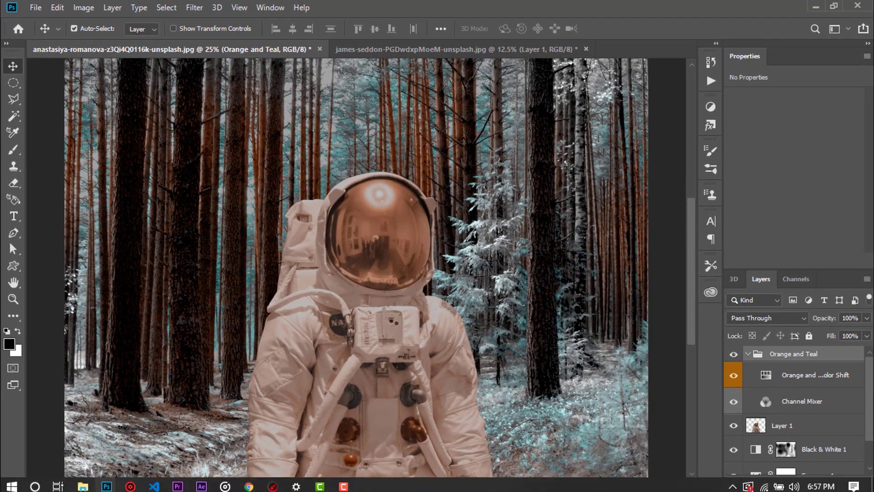
Copy the falling-snow image into the astronaut composite as a new layer and minimise the snow image's window.
mouse_move(335, 489)
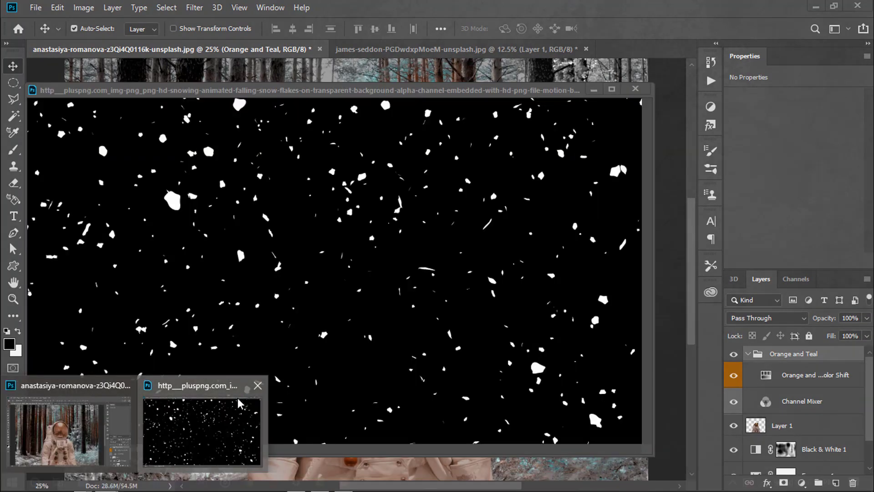
click(238, 401)
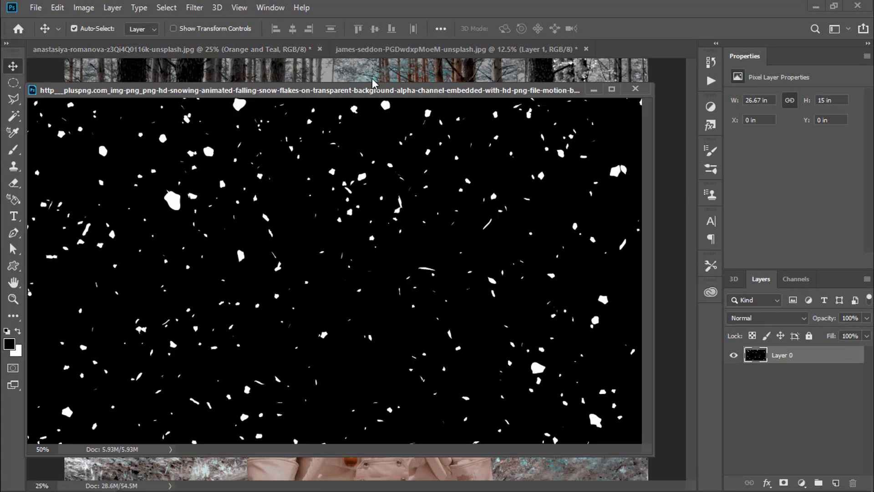
drag(319, 91, 675, 127)
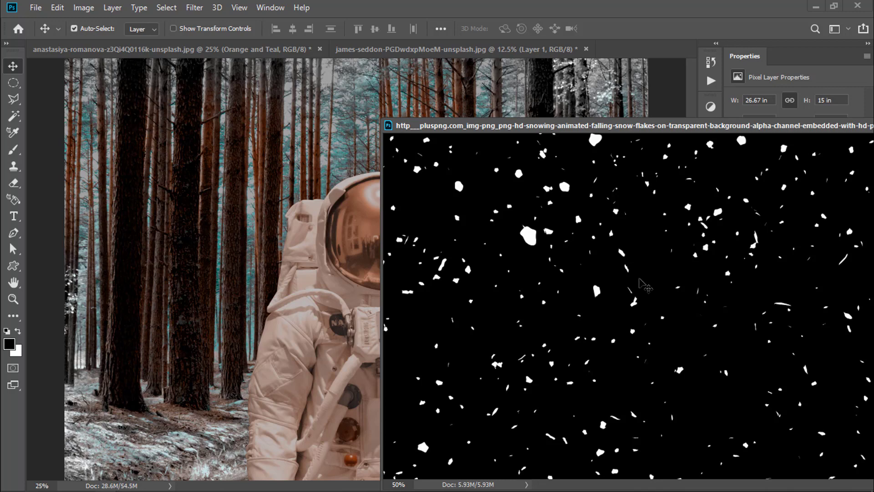
drag(747, 273, 283, 136)
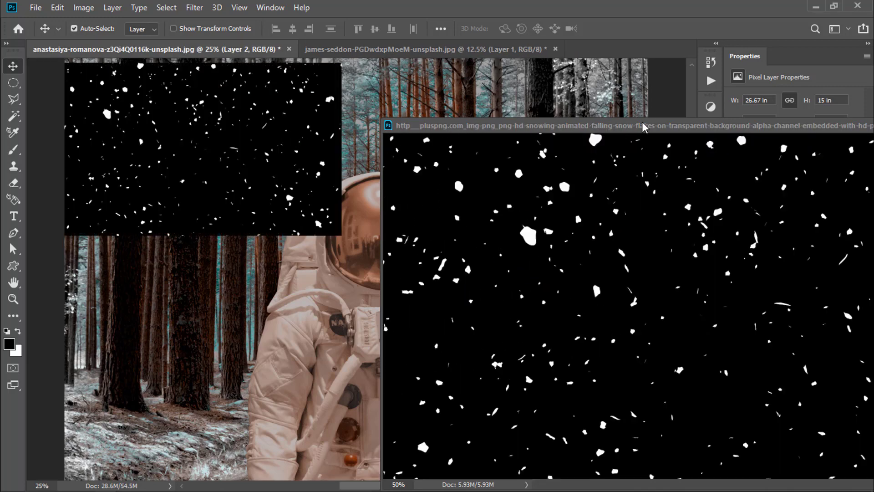
drag(646, 126, 564, 114)
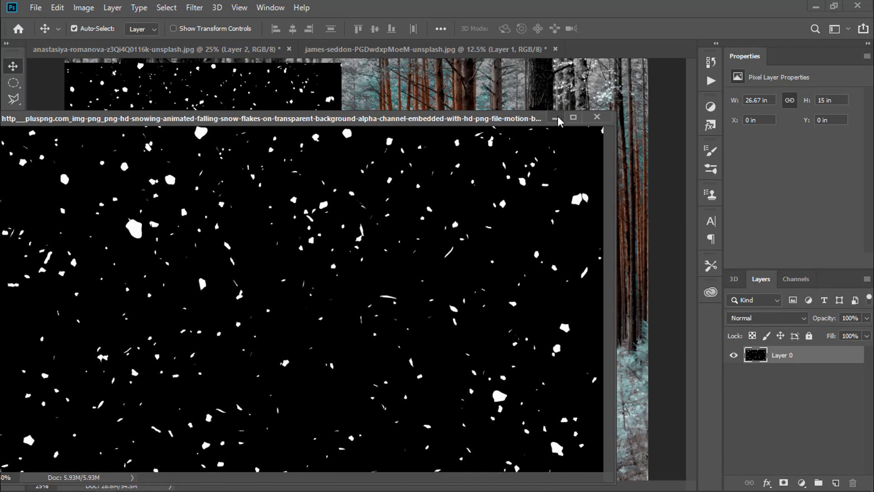
click(555, 118)
Align the snow layer with the canvas's upper-left area and enlarge it proportionally to about 206%.
drag(125, 79, 211, 92)
key(ctrl+t)
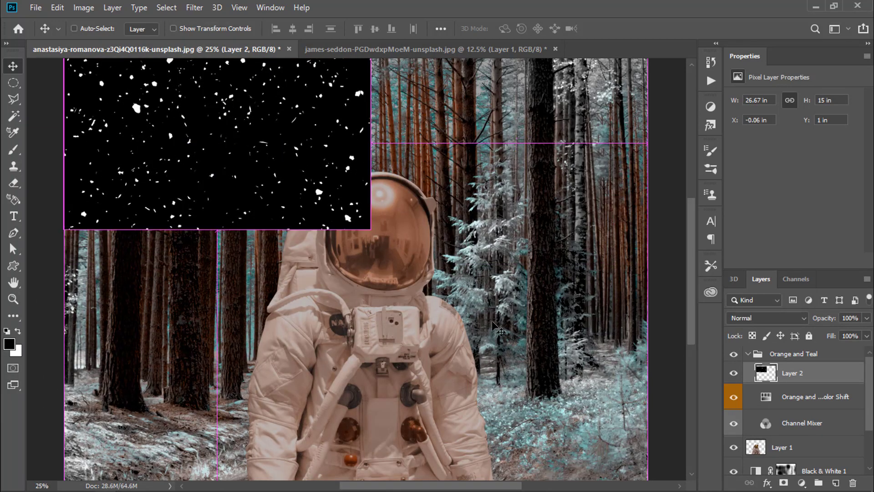
drag(370, 230, 662, 393)
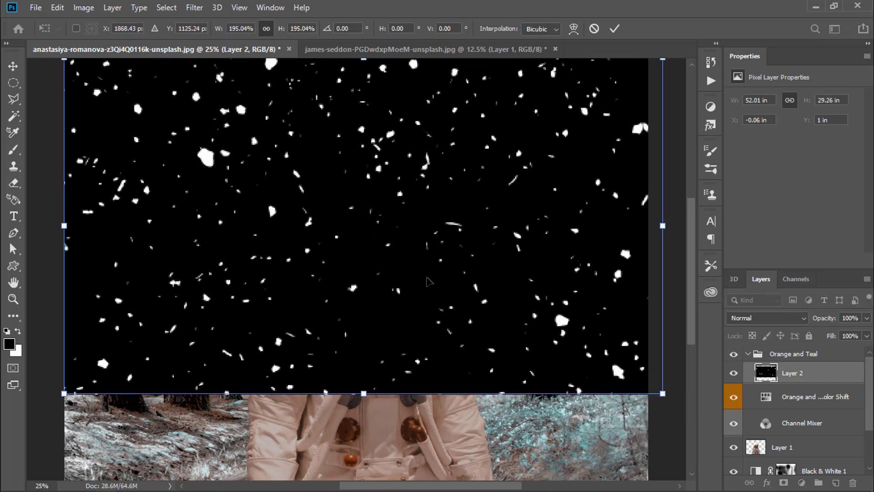
drag(425, 312, 432, 223)
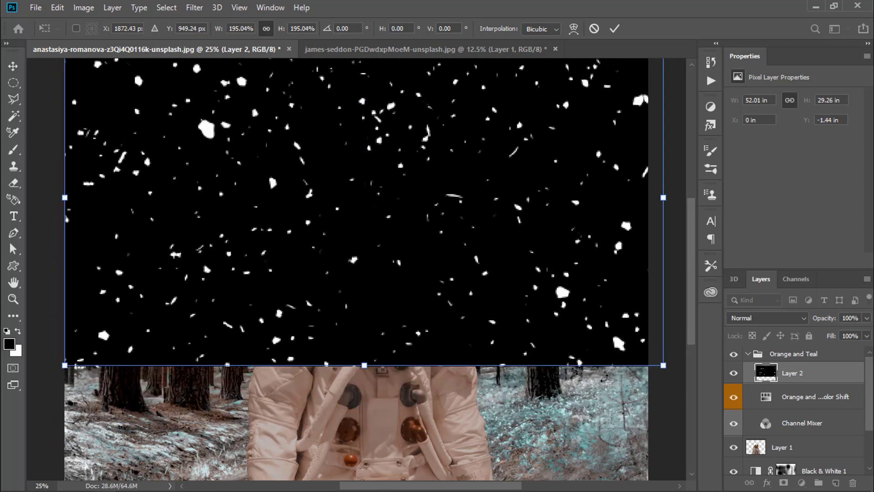
mouse_move(365, 365)
mouse_down()
mouse_move(370, 472)
mouse_move(371, 376)
mouse_up()
scroll(417, 300, up, 3)
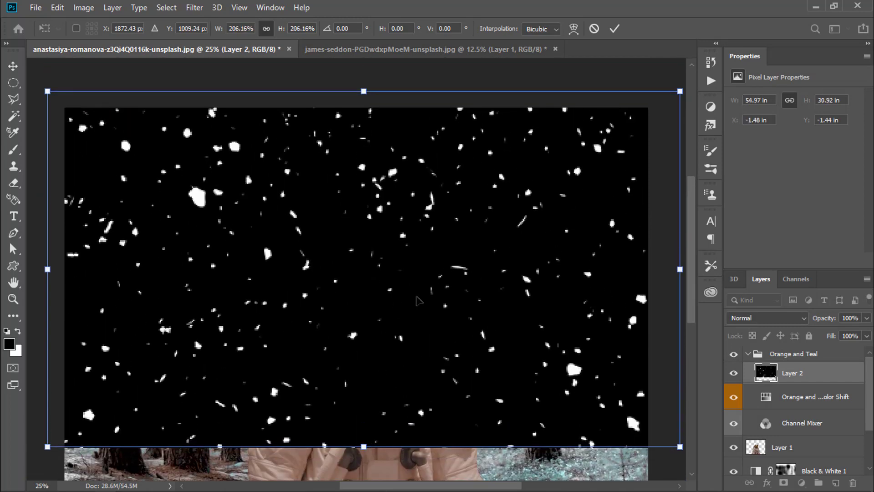
Move the snow layer down, enlarge it to about 261% so it covers the whole canvas, and apply the transform.
scroll(417, 300, down, 1)
scroll(416, 300, down, 4)
drag(405, 260, 396, 331)
scroll(390, 255, up, 3)
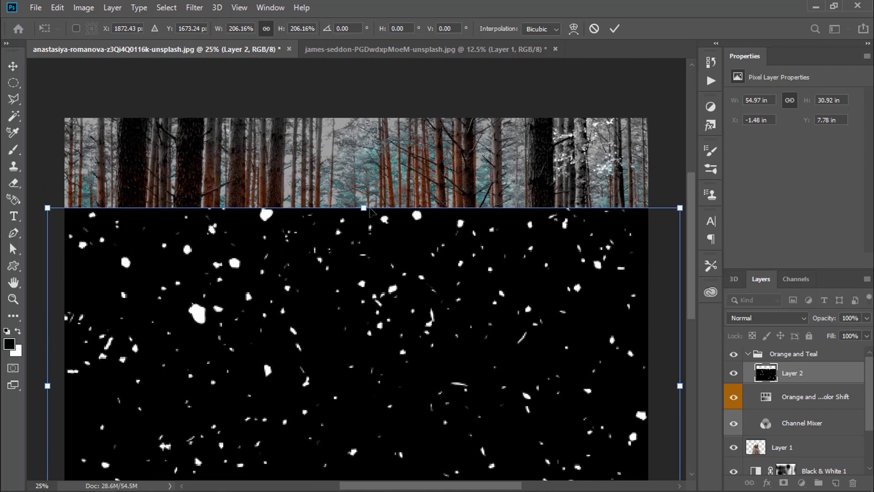
drag(363, 207, 363, 113)
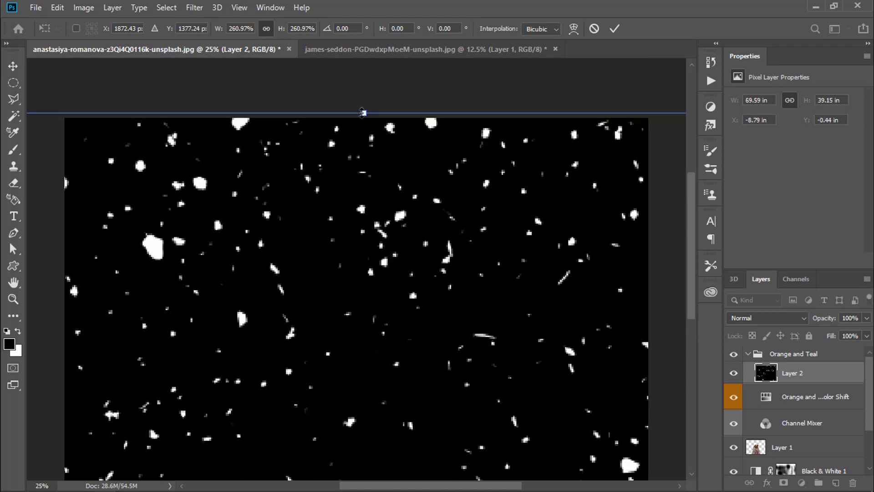
scroll(391, 292, down, 1)
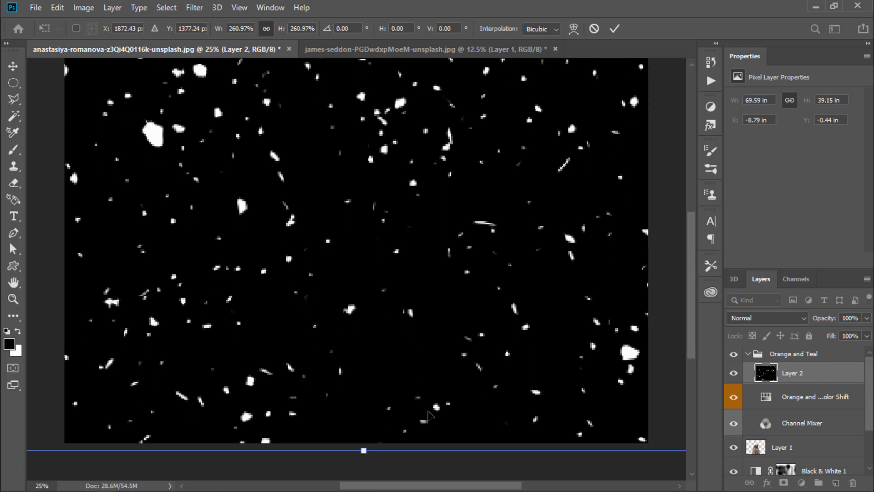
scroll(428, 414, up, 2)
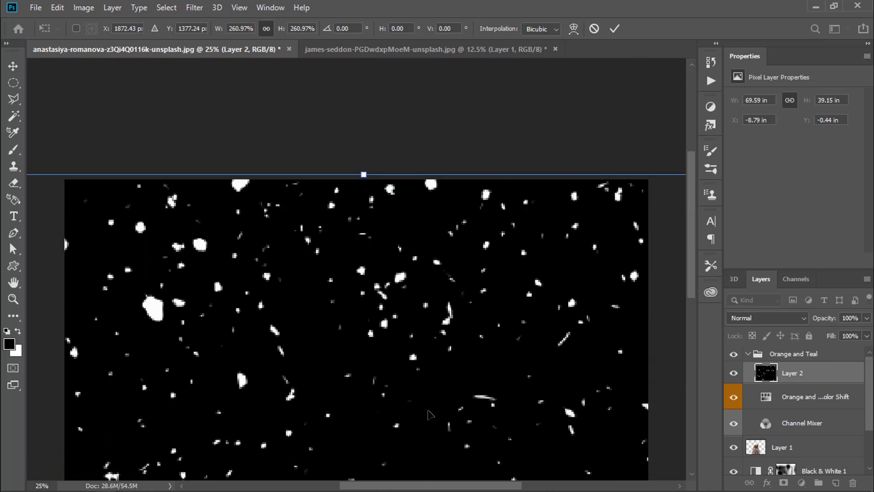
scroll(423, 410, down, 3)
scroll(422, 408, down, 2)
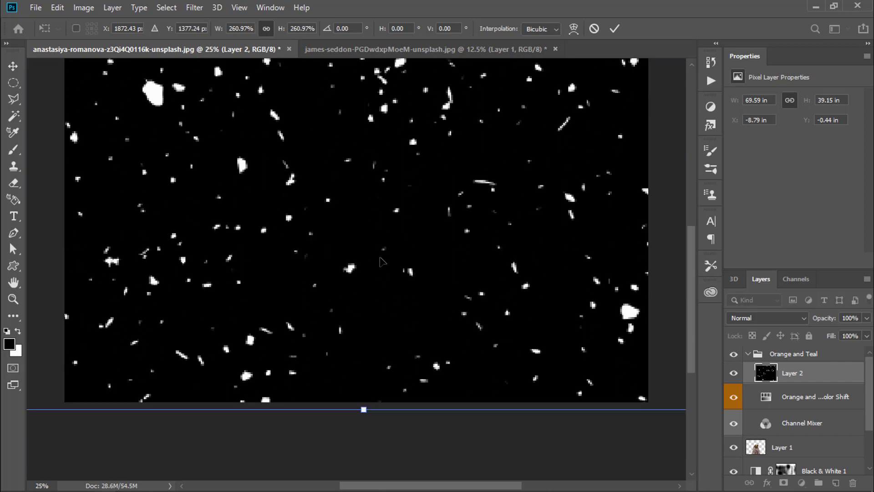
key(Return)
Set the snow layer's blend mode to Screen.
scroll(381, 262, up, 3)
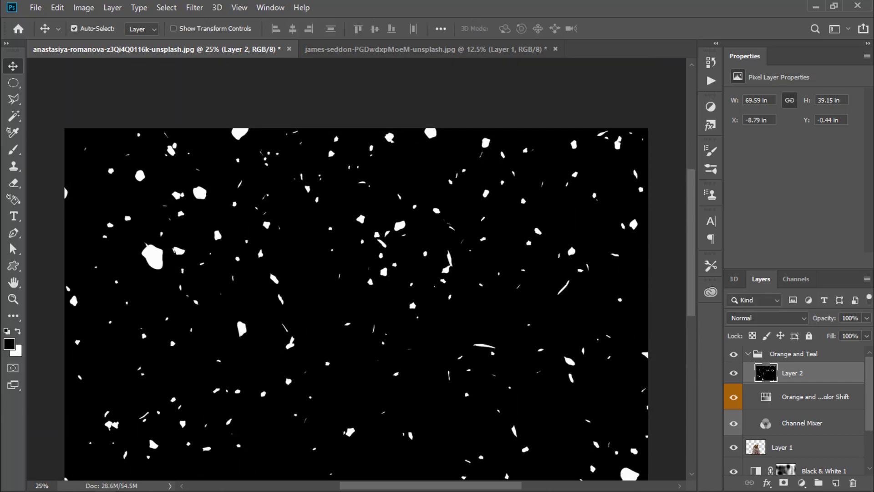
click(794, 318)
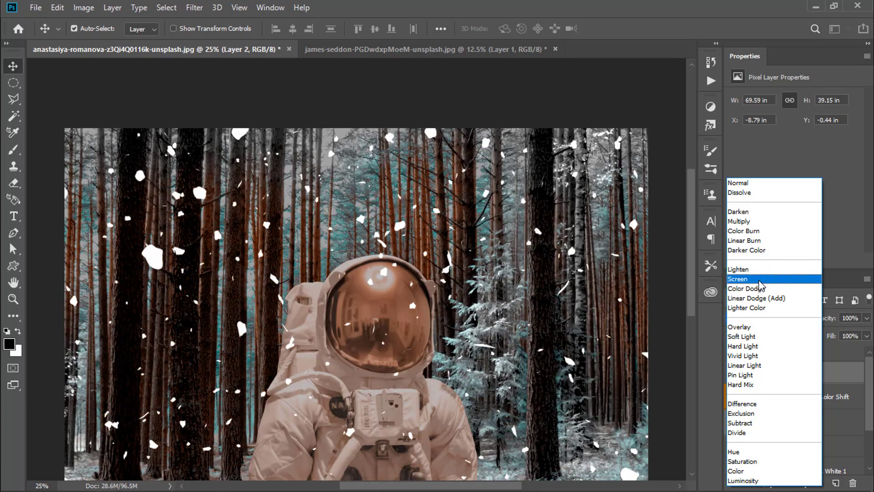
click(758, 279)
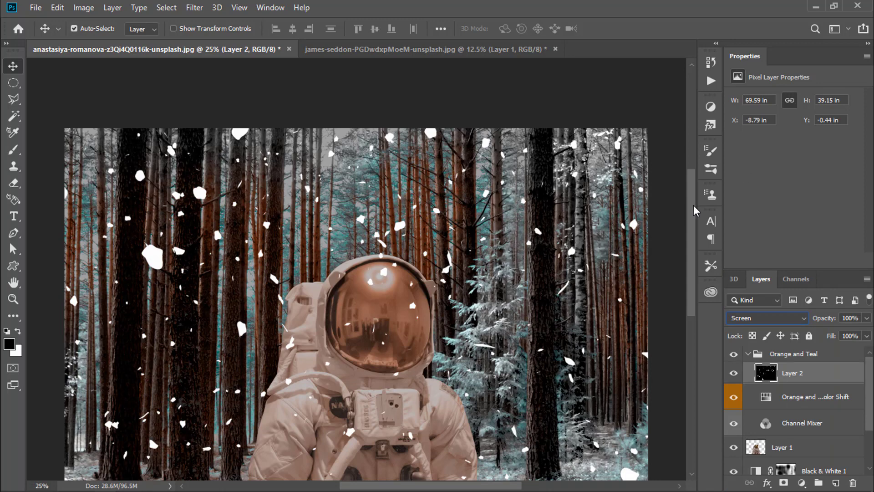
Apply a Surface Blur to the snow layer with a radius of 28 pixels and a threshold of 220 levels.
drag(692, 205, 682, 223)
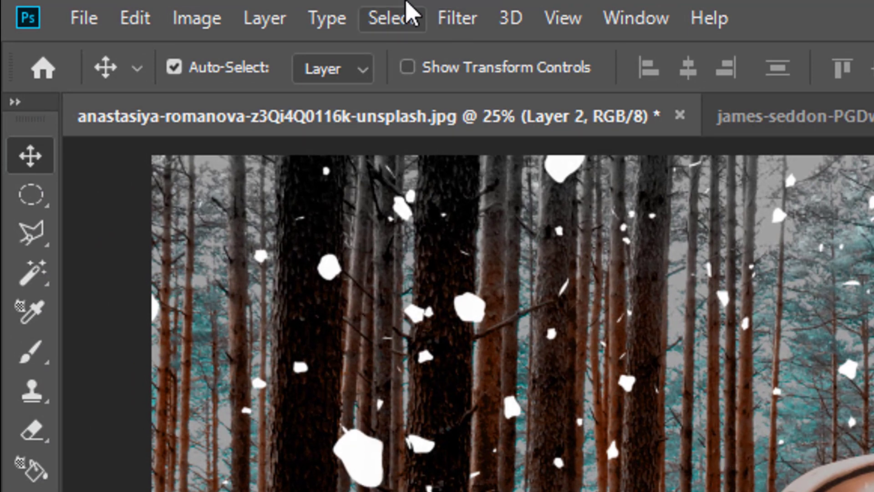
click(448, 16)
mouse_move(478, 9)
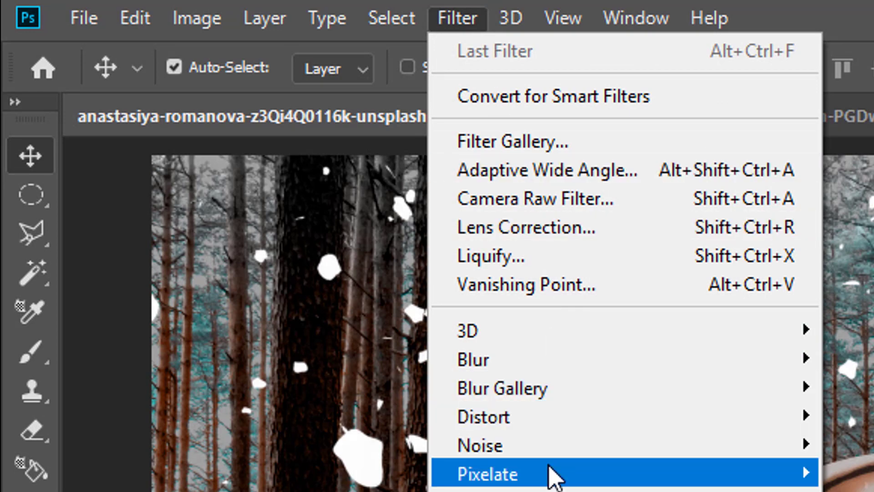
mouse_move(555, 364)
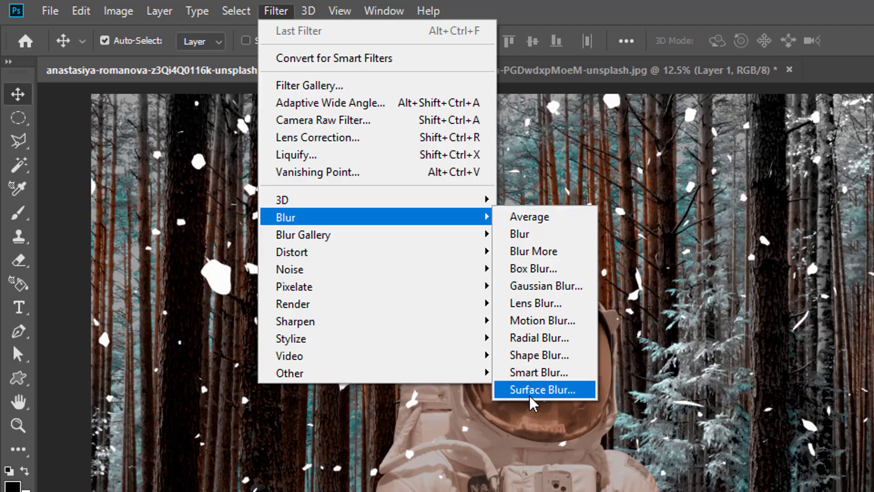
click(817, 491)
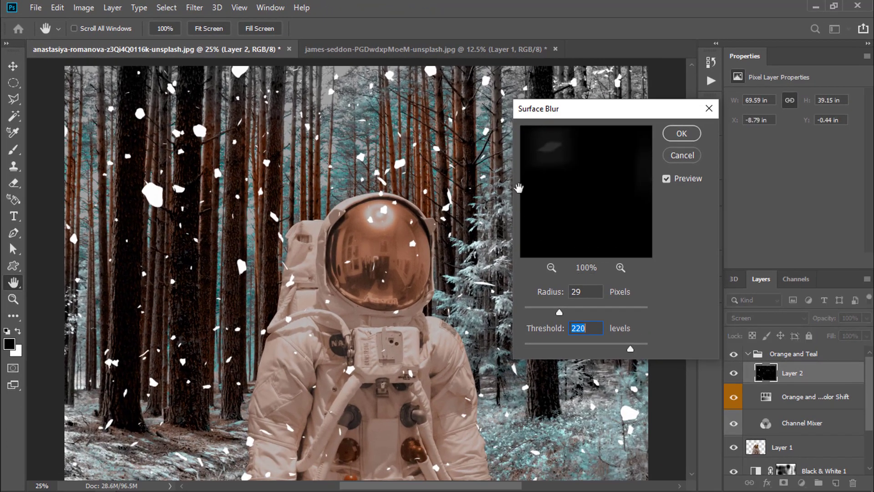
drag(558, 167, 592, 217)
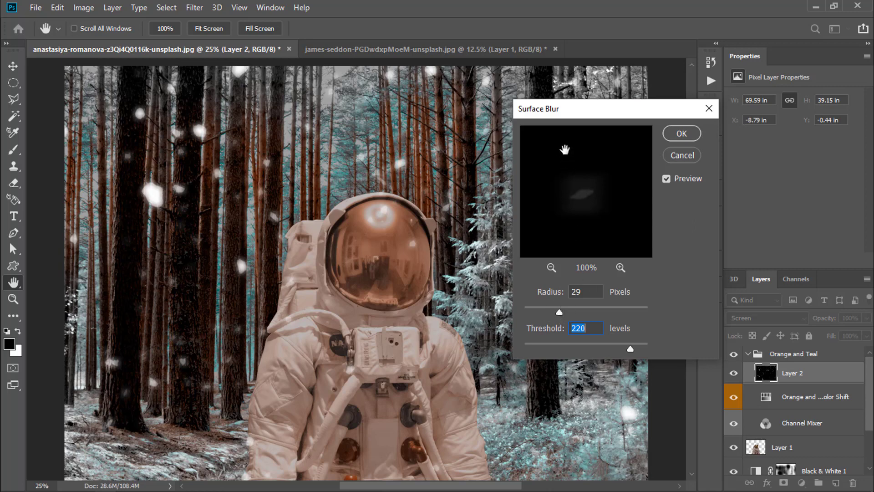
drag(569, 114, 496, 119)
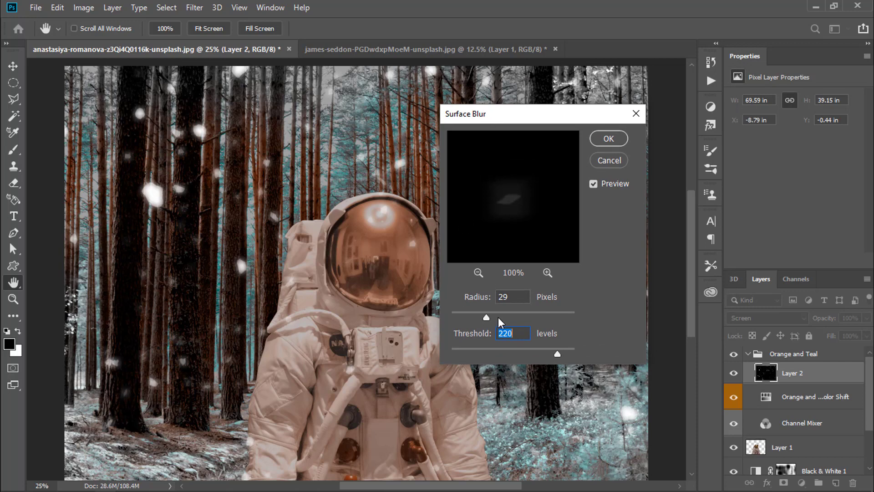
drag(486, 317, 516, 315)
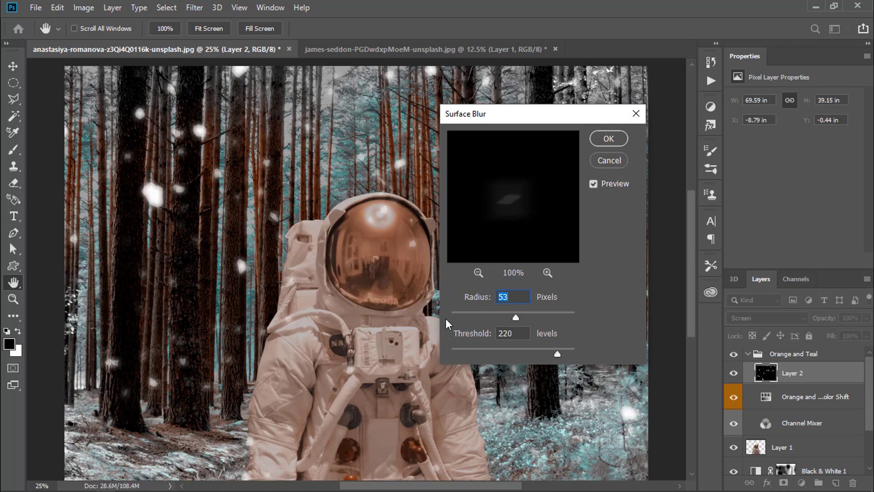
drag(515, 315, 501, 315)
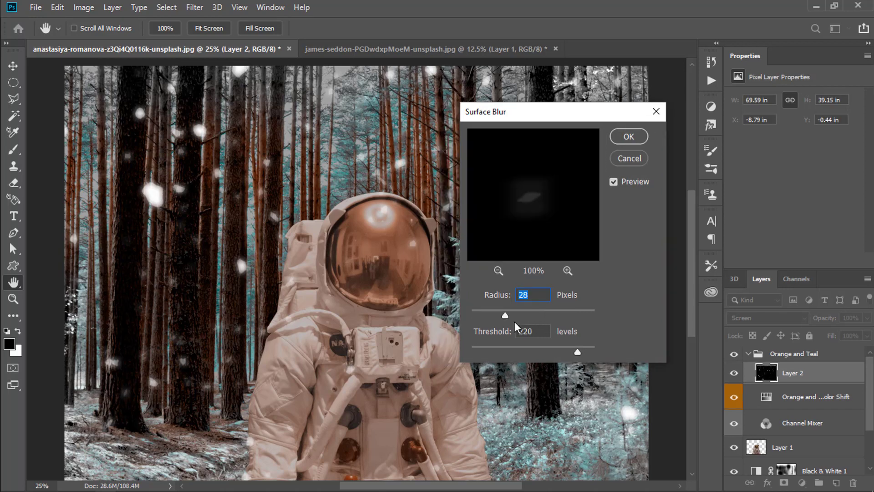
click(629, 137)
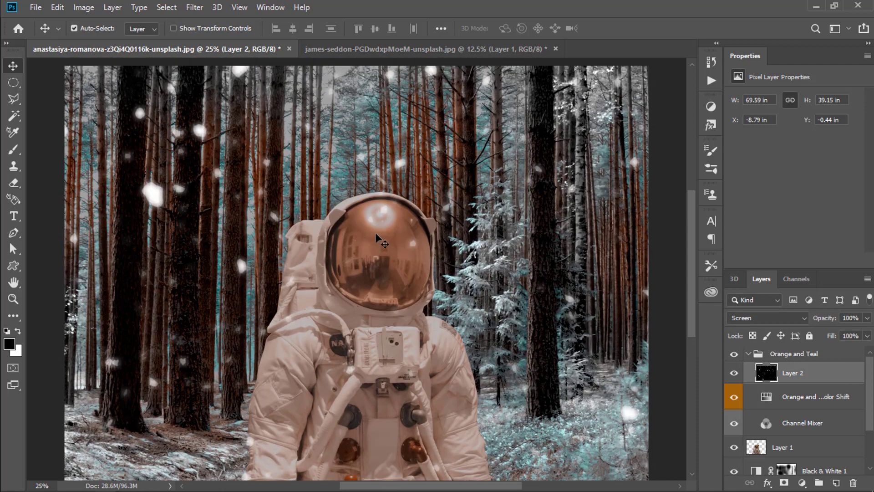
Examine the blurred snow across the whole composite and review the layers below the Orange and Teal group.
scroll(575, 200, down, 3)
scroll(574, 201, up, 4)
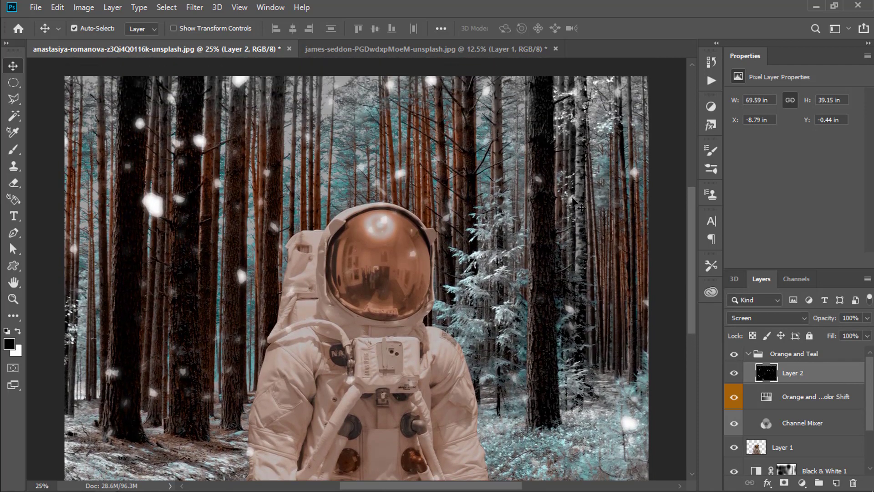
scroll(576, 205, down, 8)
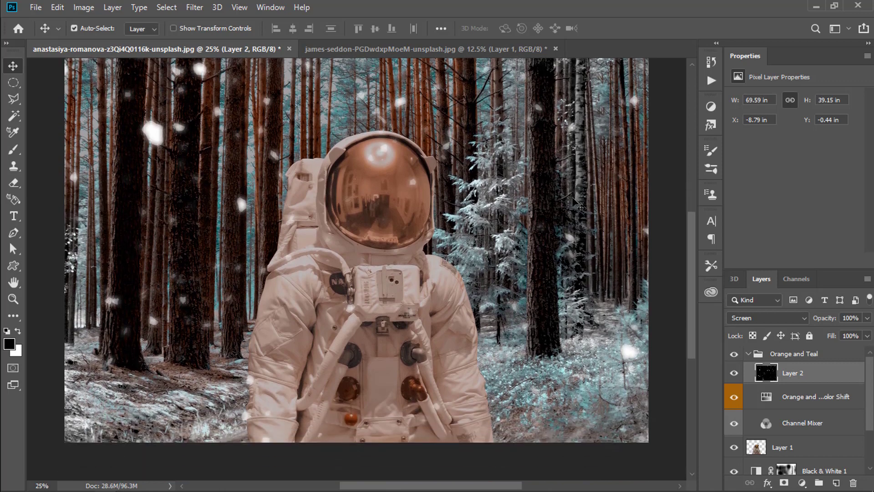
scroll(574, 200, up, 9)
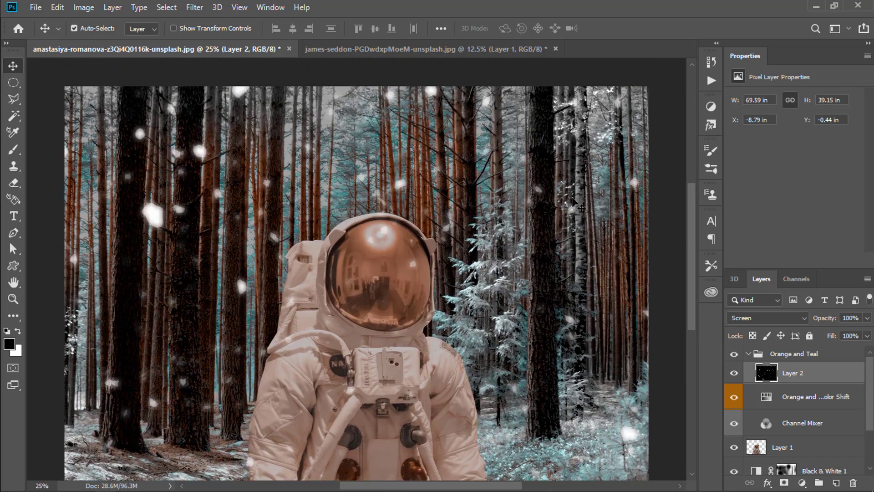
scroll(574, 203, down, 7)
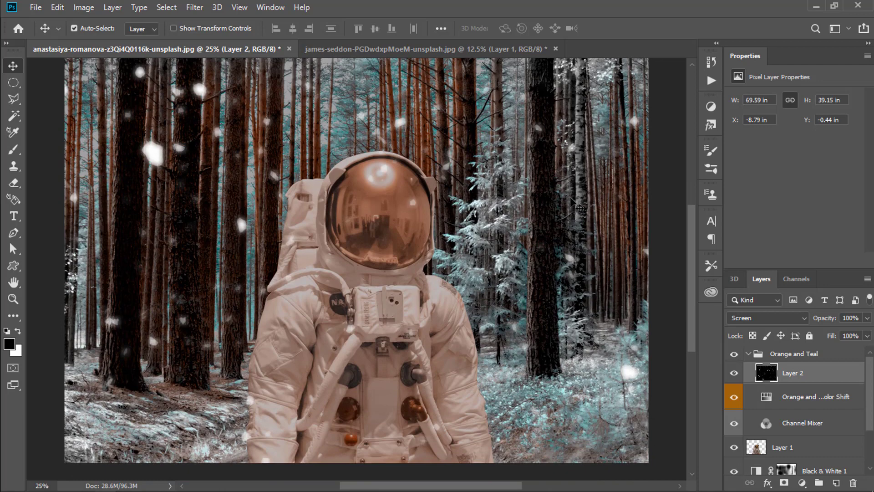
scroll(574, 205, down, 5)
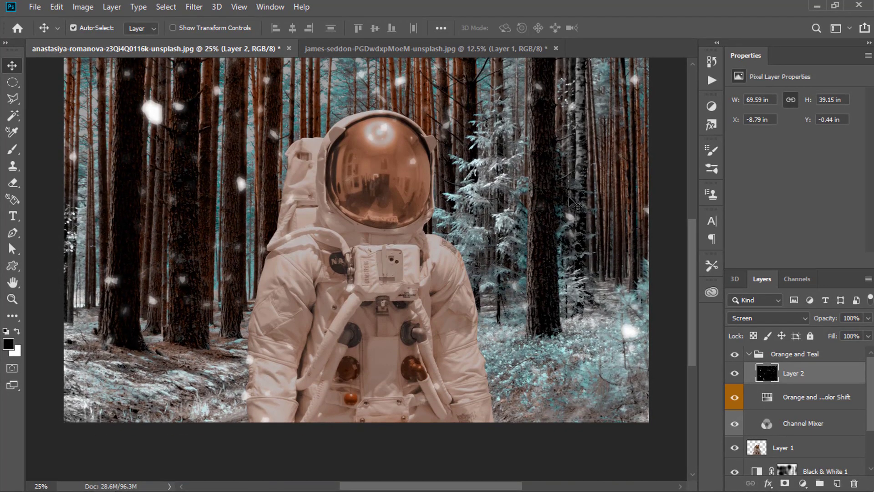
scroll(574, 205, down, 6)
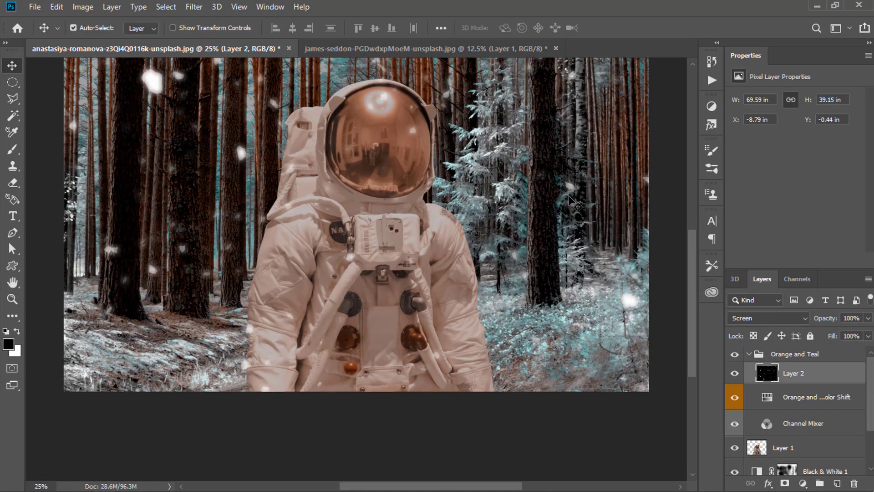
scroll(580, 207, up, 14)
scroll(583, 205, down, 8)
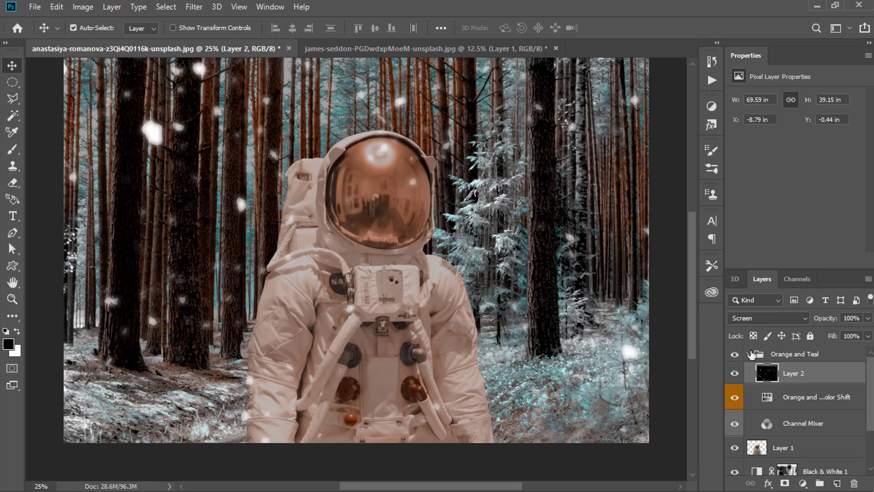
click(751, 354)
click(838, 395)
scroll(296, 148, up, 6)
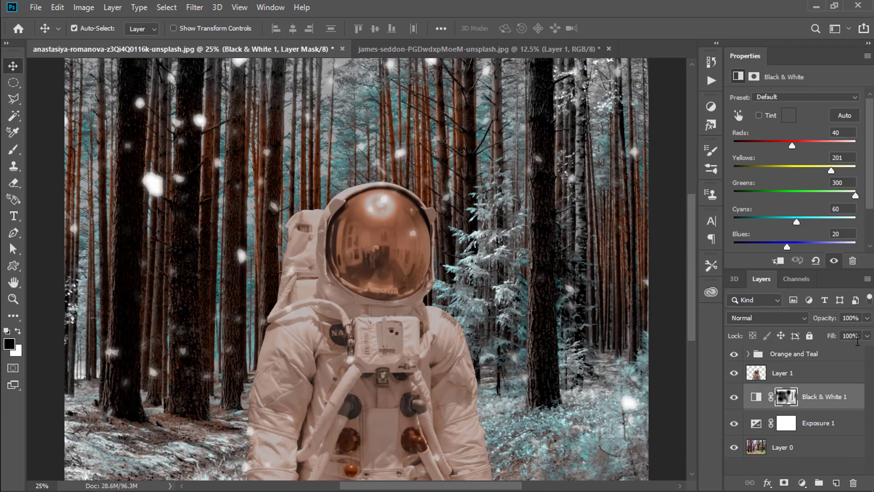
click(829, 372)
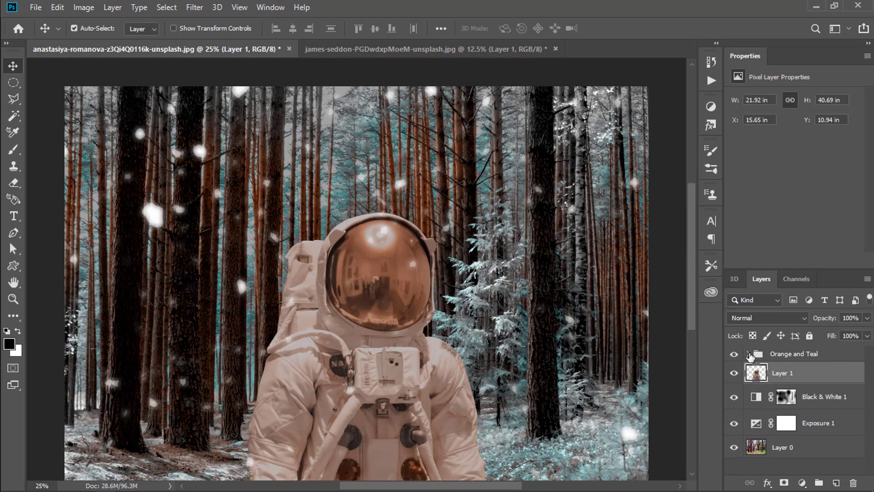
Lower the opacity of the snow layer in the Orange and Teal group to 92%.
click(749, 354)
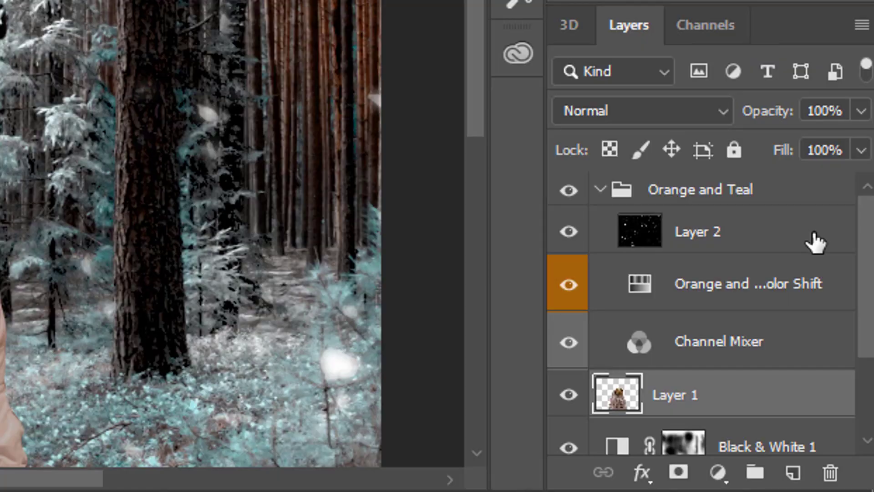
click(815, 241)
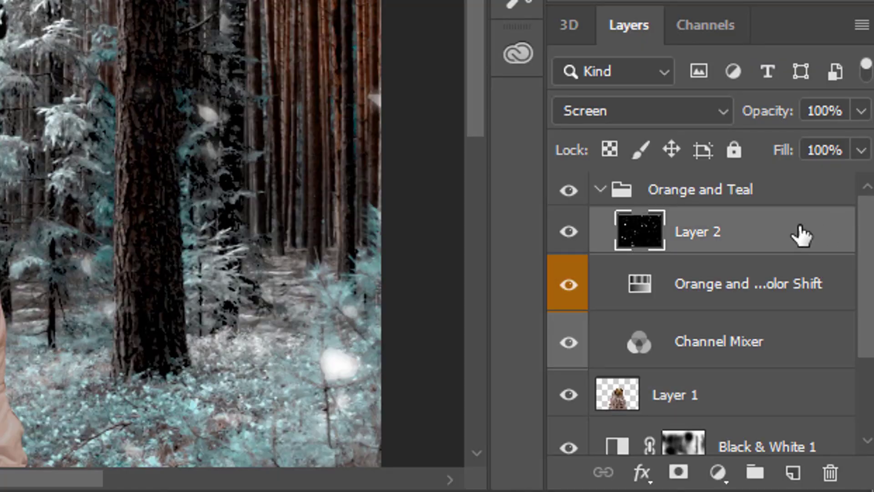
click(858, 104)
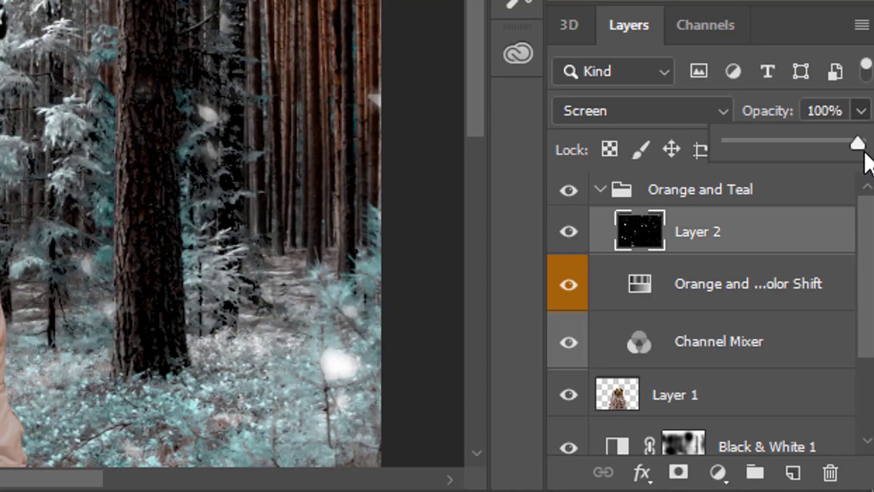
drag(860, 144, 810, 146)
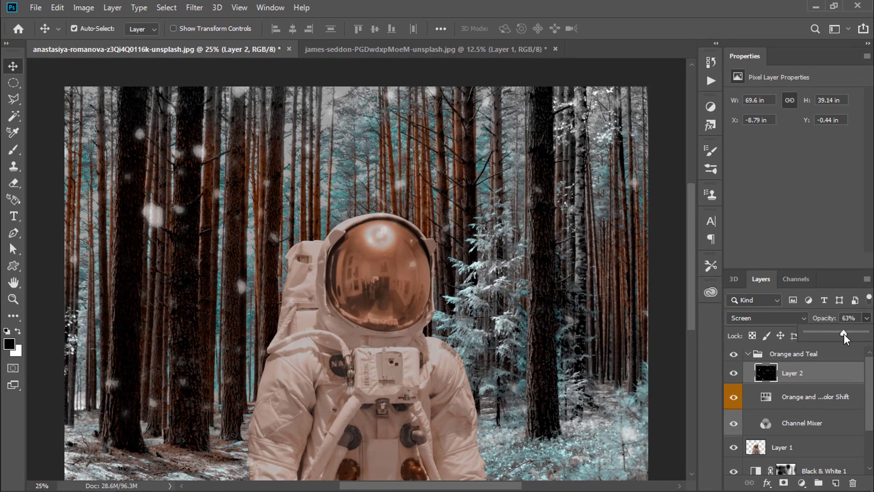
drag(843, 336, 850, 338)
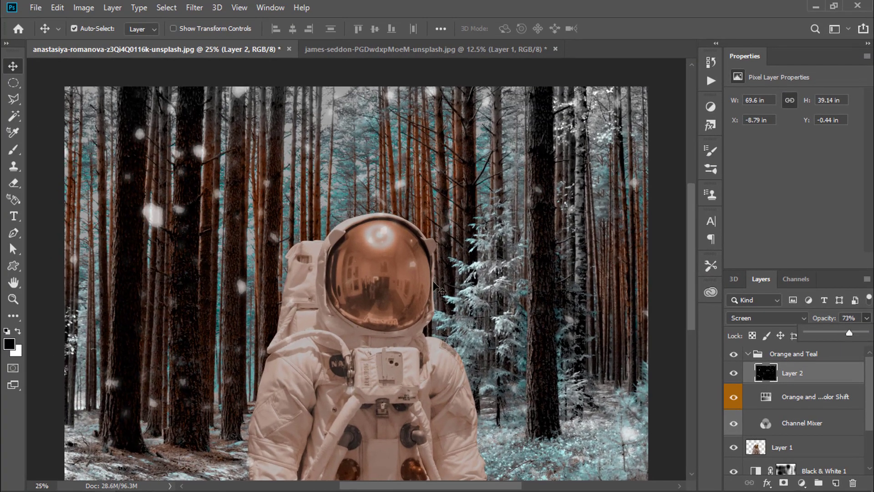
scroll(439, 287, down, 4)
scroll(484, 277, up, 2)
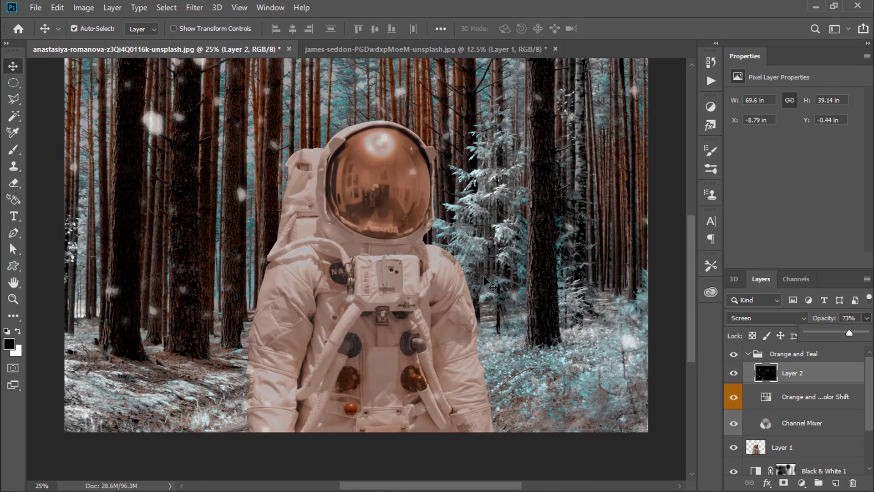
drag(864, 338, 859, 337)
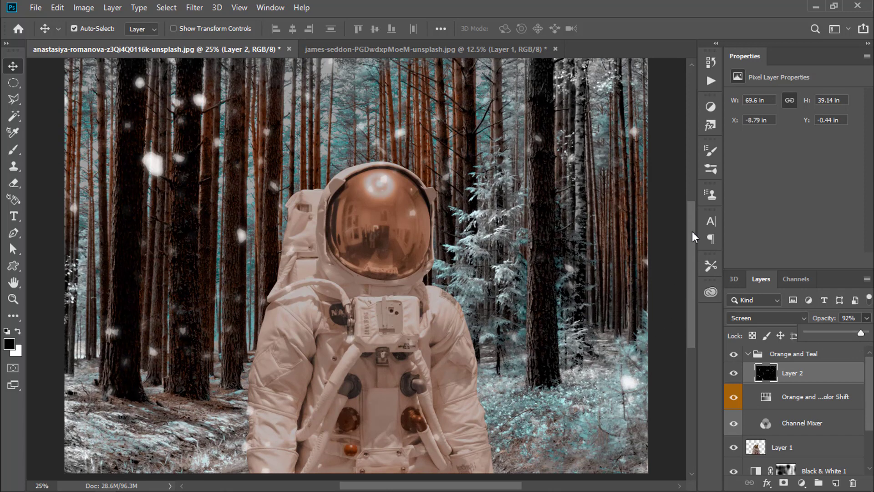
mouse_move(695, 239)
mouse_down()
mouse_move(696, 273)
mouse_move(703, 246)
mouse_up()
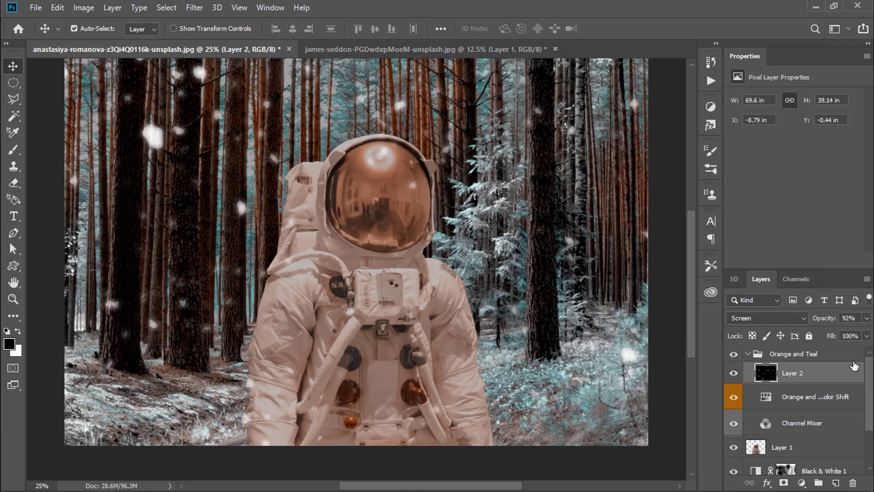
Collapse the Orange and Teal group and merge all visible layers into a single layer.
click(757, 354)
click(748, 353)
right_click(829, 354)
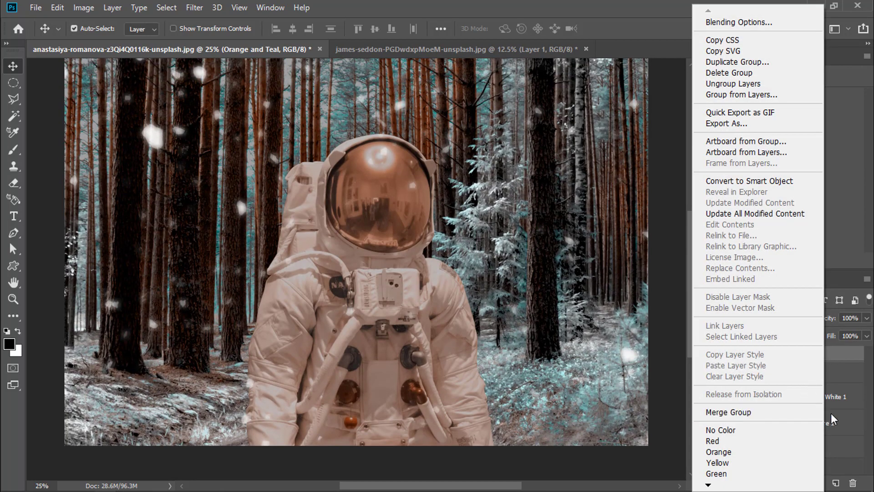
right_click(854, 402)
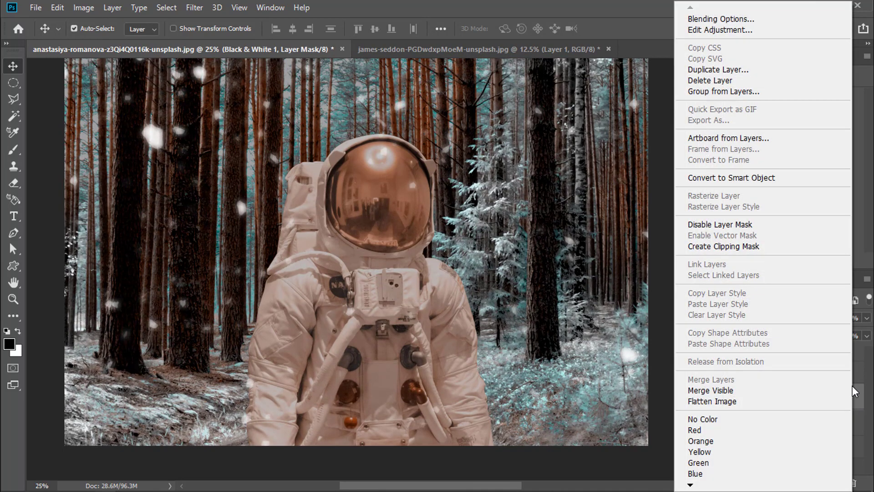
click(774, 390)
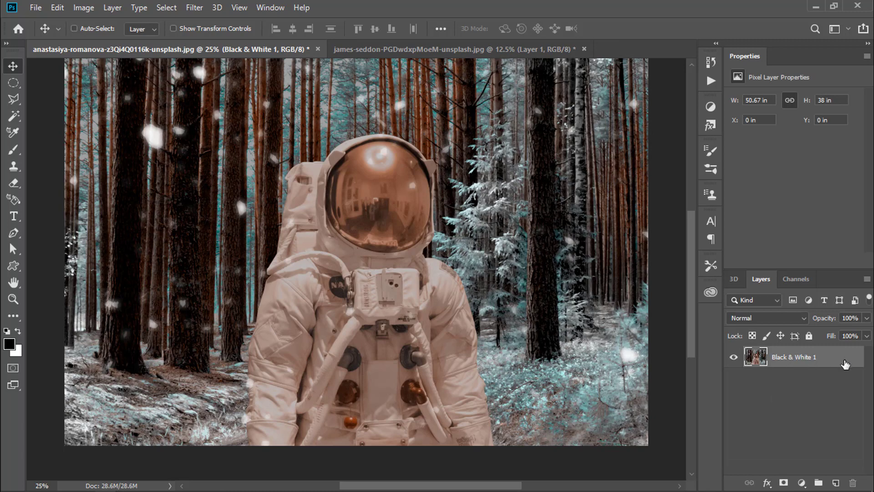
Duplicate the merged layer, scale the copy proportionally to about 31.35%, and place it over the astronaut's helmet.
key(ctrl+j)
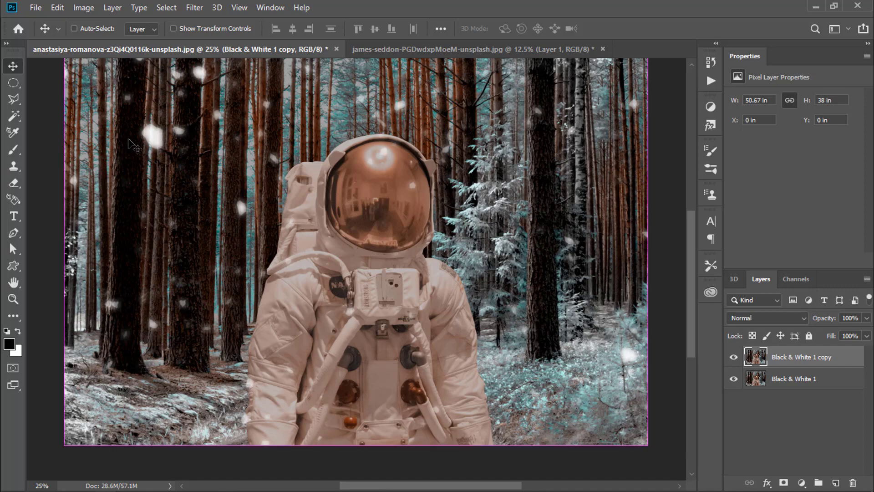
key(ctrl+t)
drag(110, 135, 113, 186)
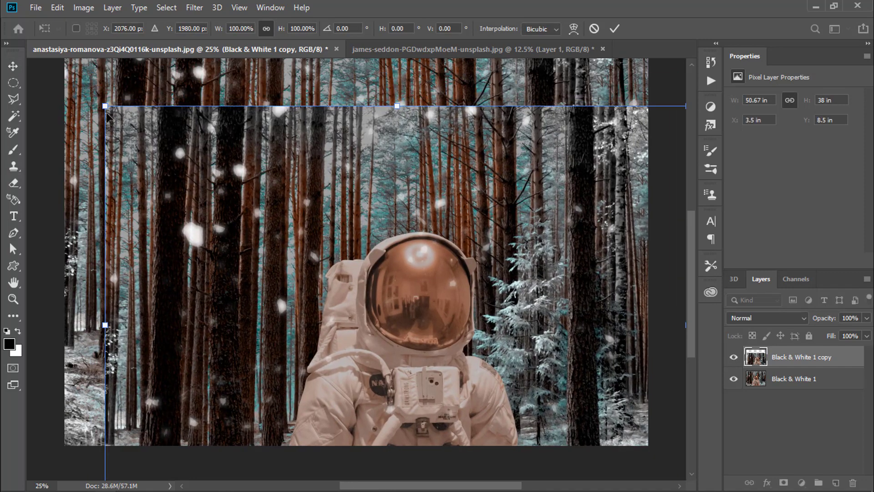
drag(106, 106, 592, 404)
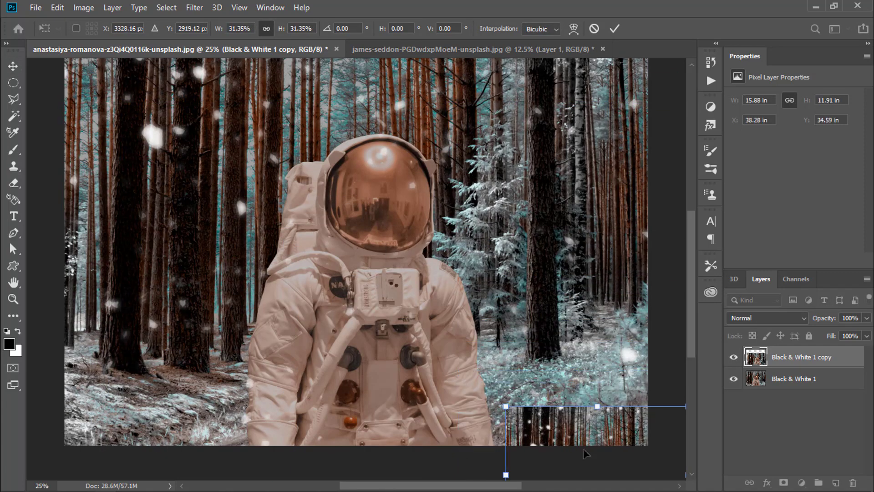
drag(587, 435, 331, 133)
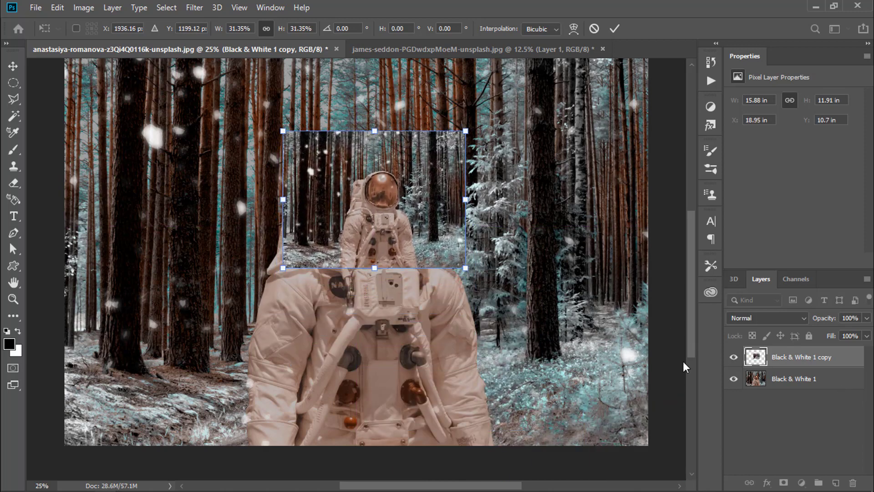
Lower the reduced scene copy's opacity to 60% and shift it slightly up and left over the helmet visor.
click(867, 317)
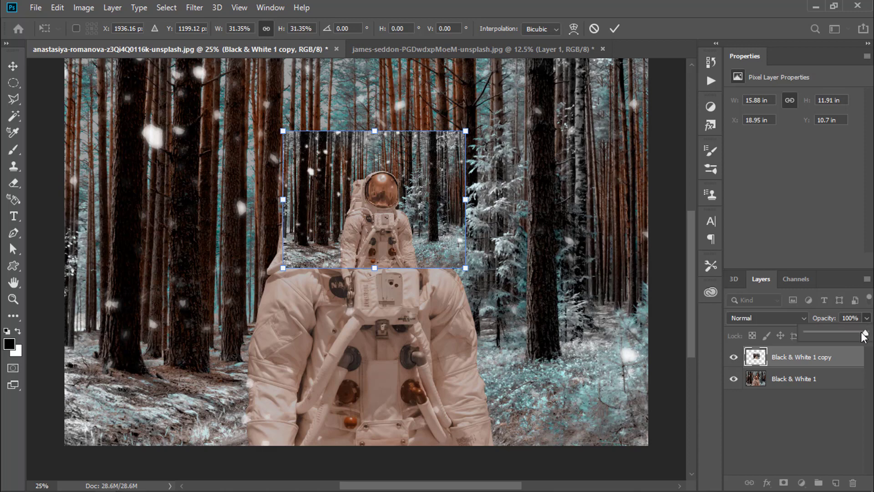
mouse_move(845, 338)
mouse_down()
mouse_move(829, 337)
mouse_move(842, 335)
mouse_up()
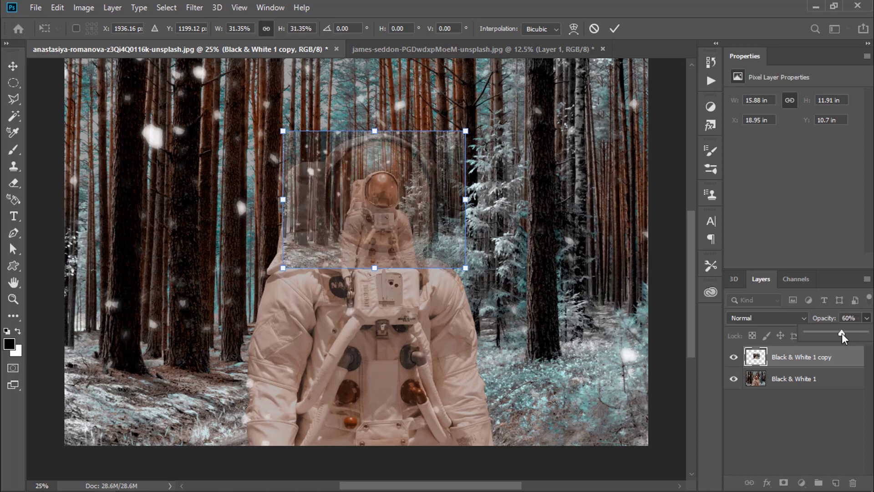
click(397, 236)
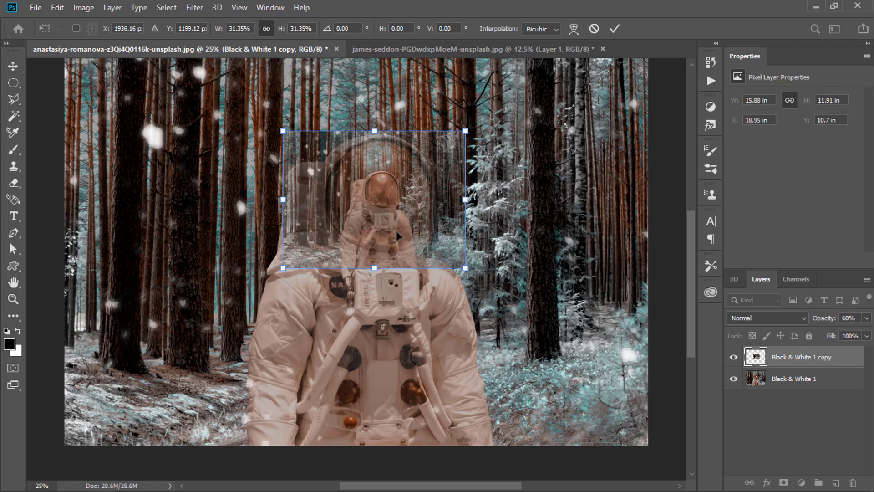
drag(397, 236, 395, 232)
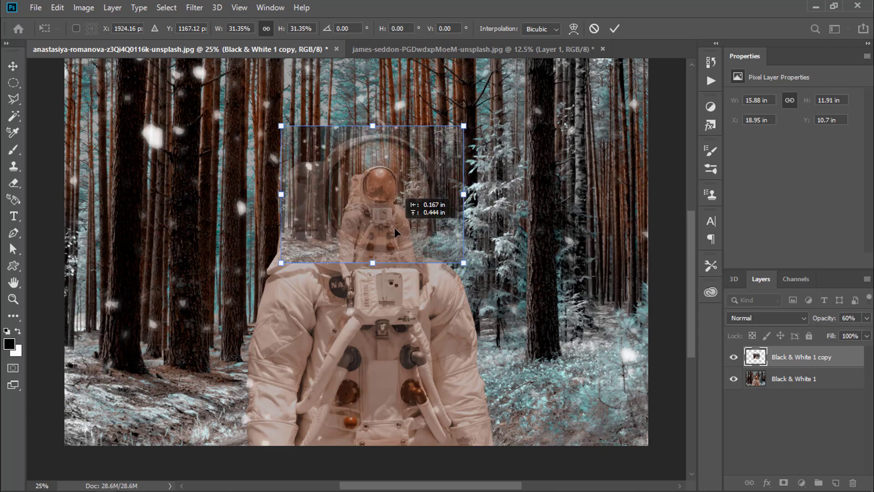
drag(395, 232, 395, 232)
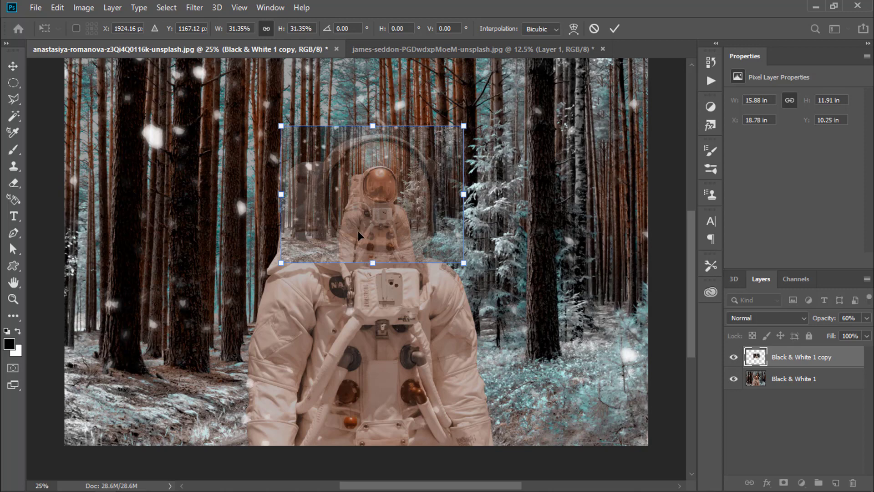
key(Return)
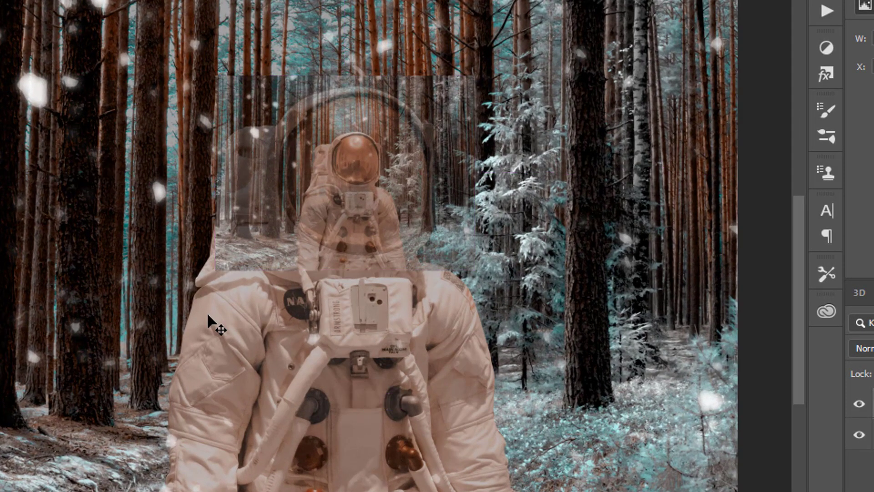
Trace a closed Pen path around the astronaut's helmet visor, hiding the reduced copy while drawing and showing it again.
key(ctrl+plus)
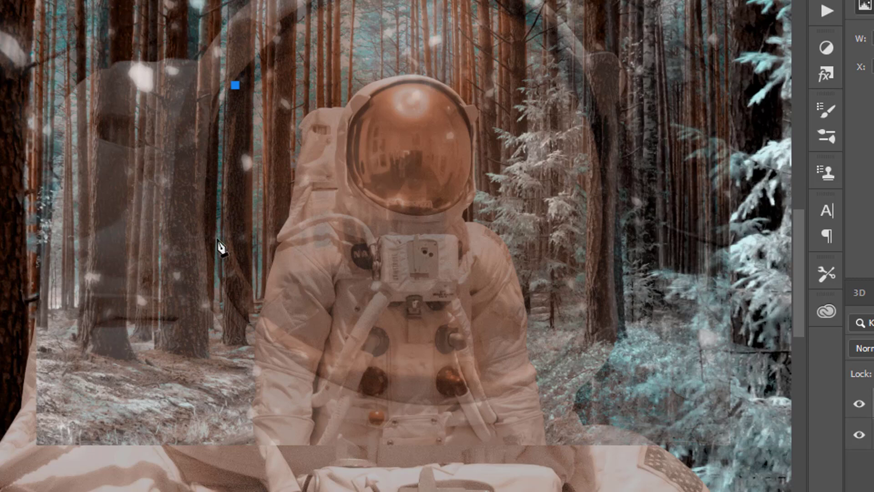
drag(207, 173, 210, 247)
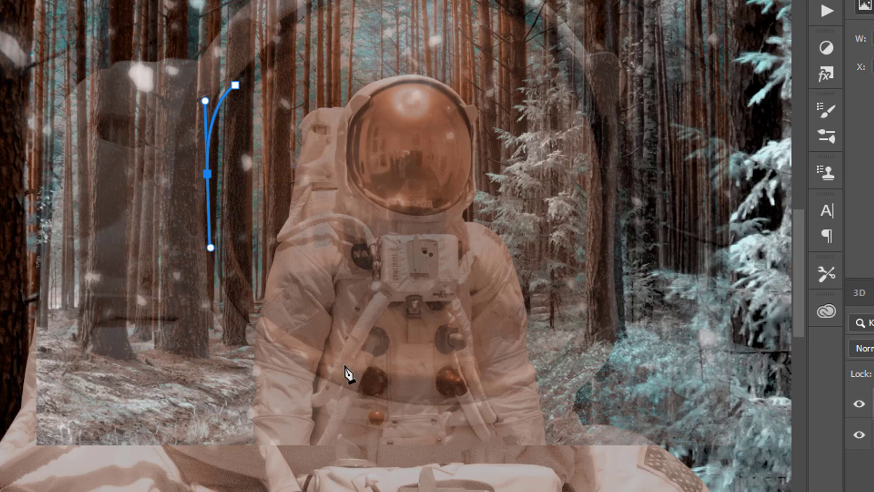
click(857, 404)
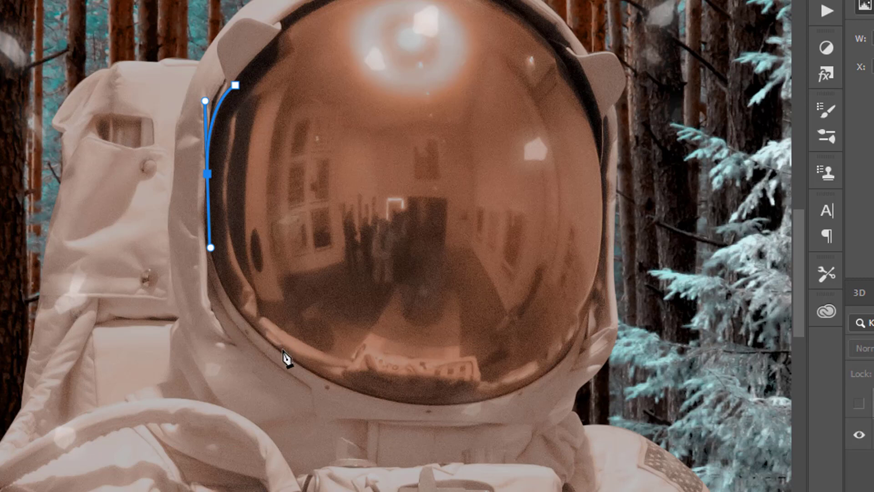
drag(284, 354, 346, 391)
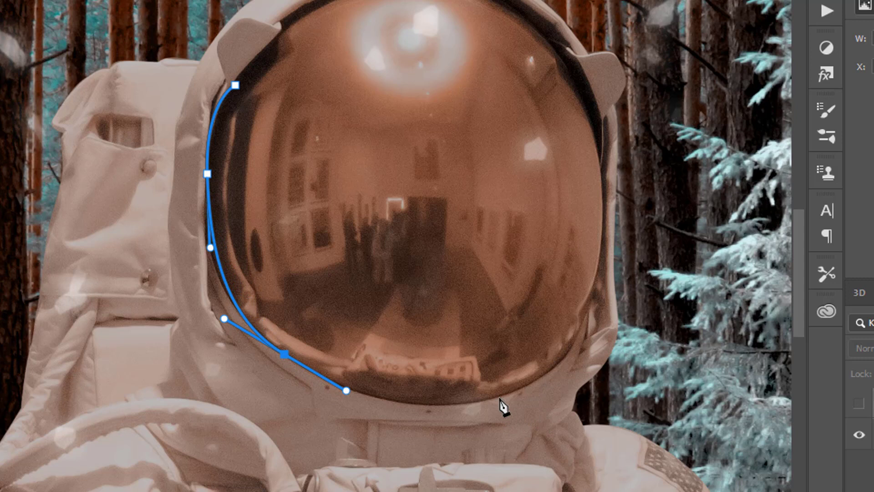
drag(499, 398, 558, 368)
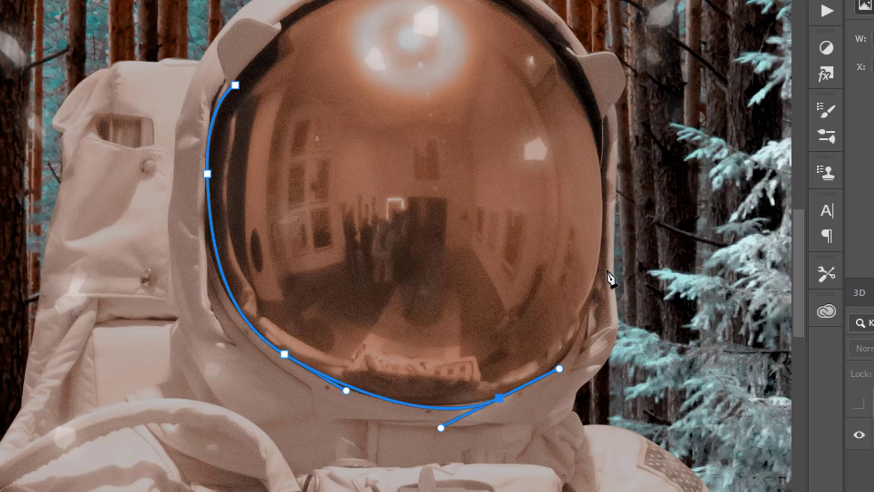
drag(603, 246, 602, 163)
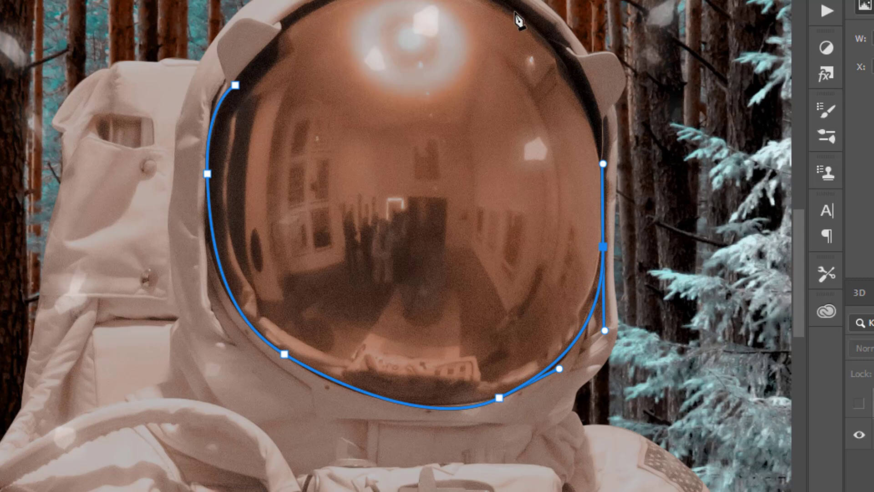
drag(514, 13, 437, 1)
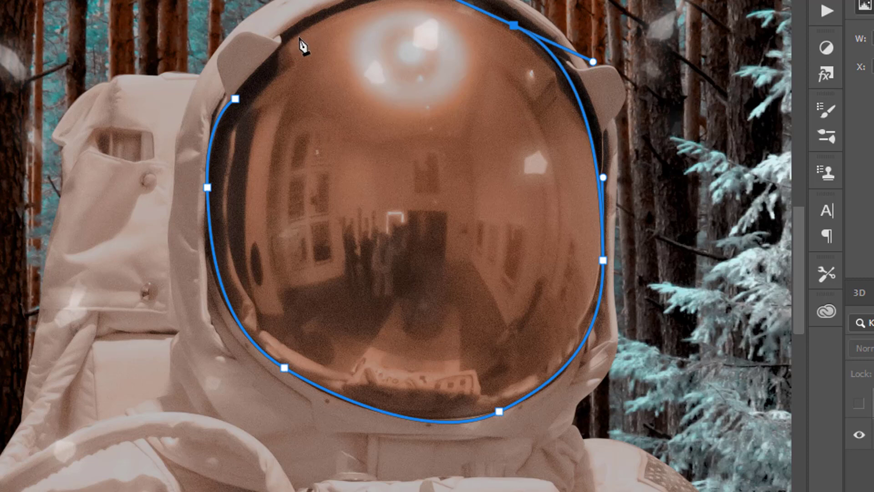
drag(298, 37, 247, 86)
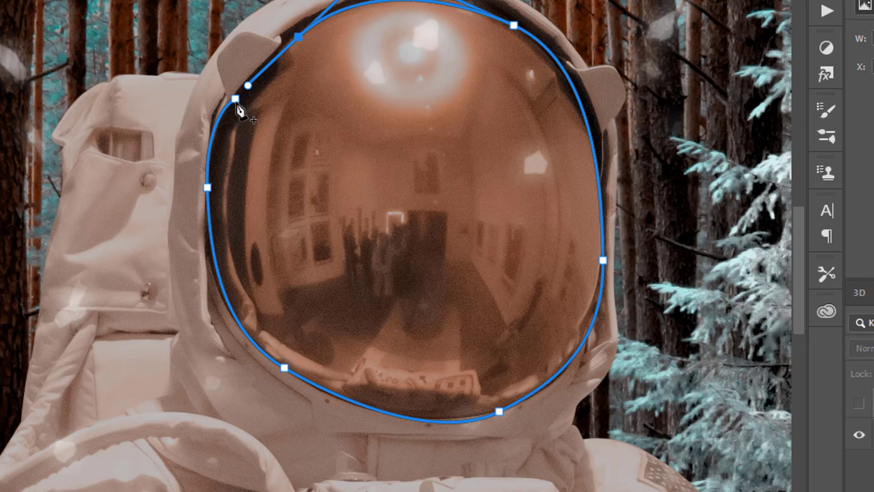
click(236, 99)
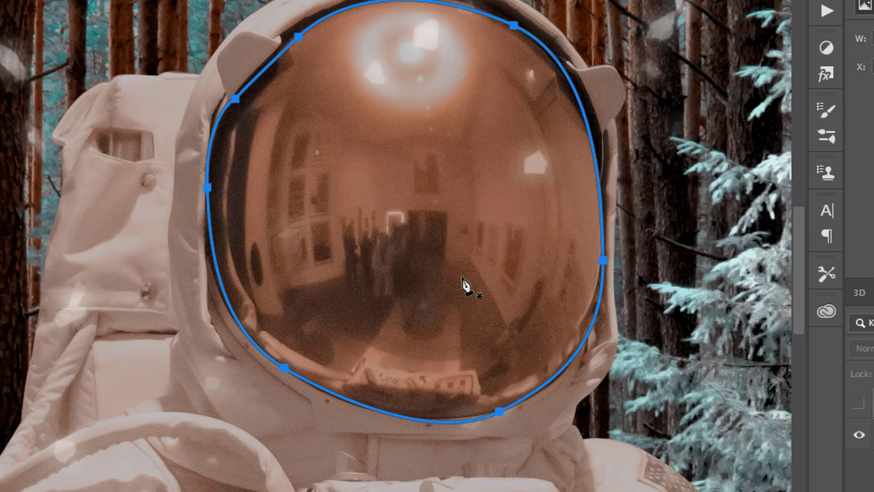
click(859, 404)
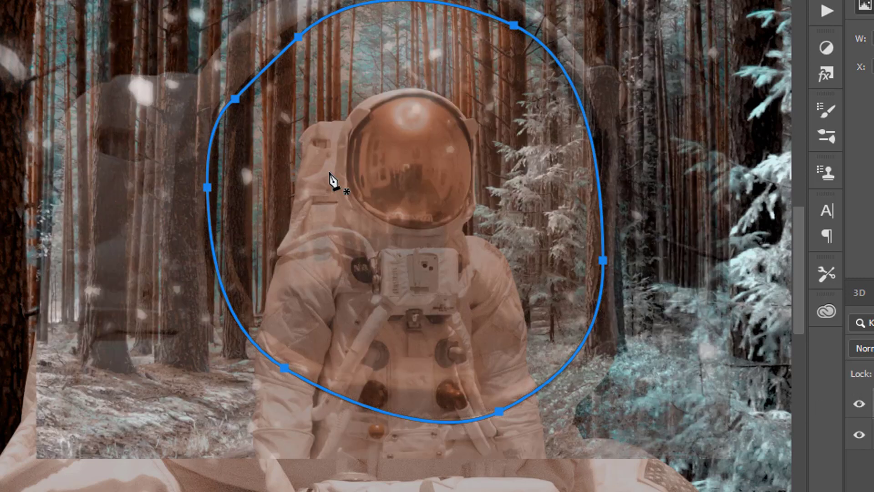
Turn the visor path into a selection and erase the reduced copy outside the visor with a 1100 px eraser.
key(ctrl+Return)
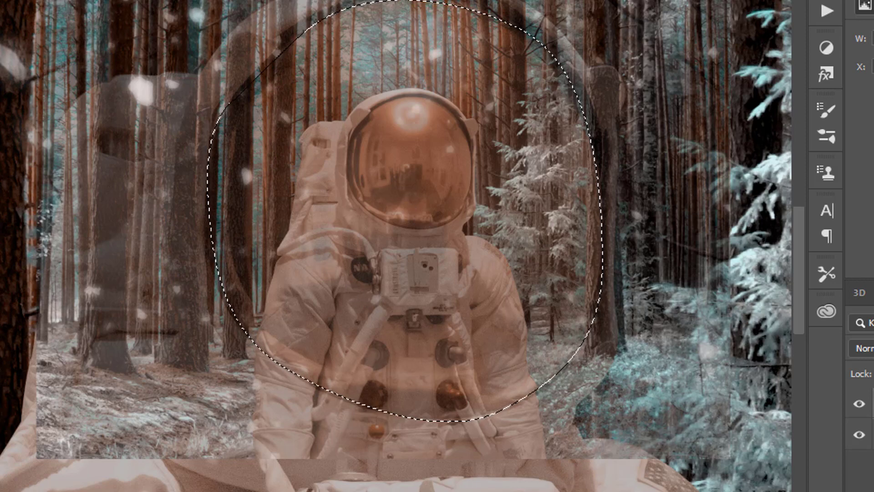
key(alt+s)
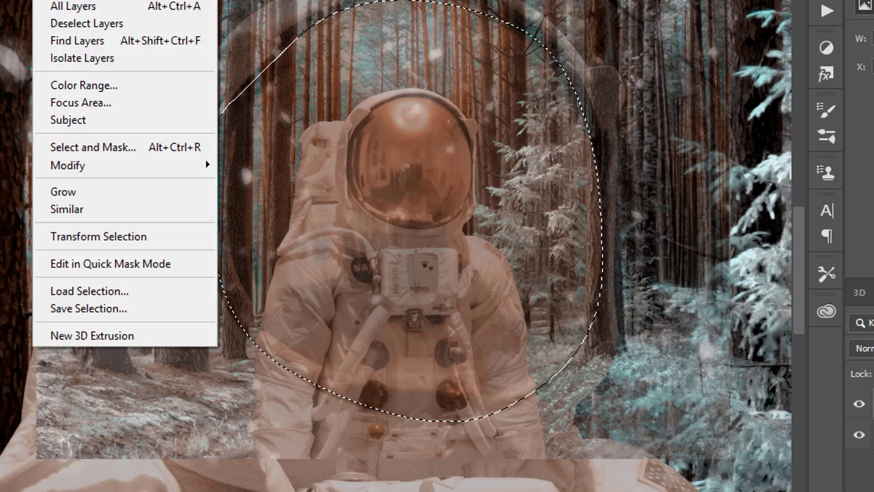
key(Escape)
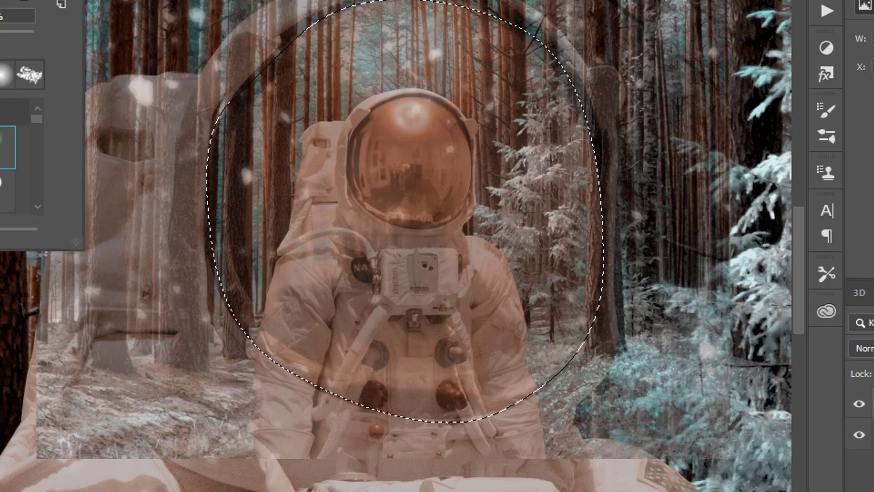
click(3, 190)
key(Return)
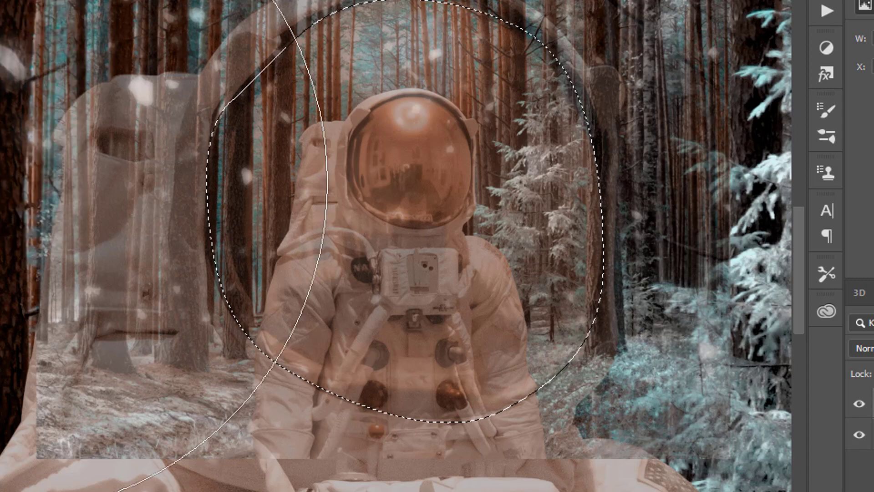
mouse_move(0, 176)
mouse_down()
mouse_move(34, 301)
mouse_move(221, 359)
mouse_move(358, 346)
mouse_move(546, 150)
mouse_move(395, 37)
mouse_up()
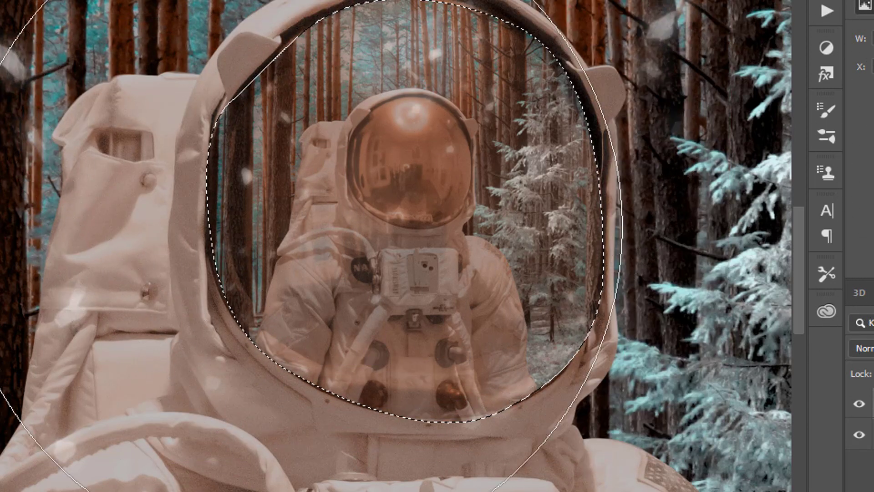
key(v)
key(ctrl+minus)
key(ctrl+minus)
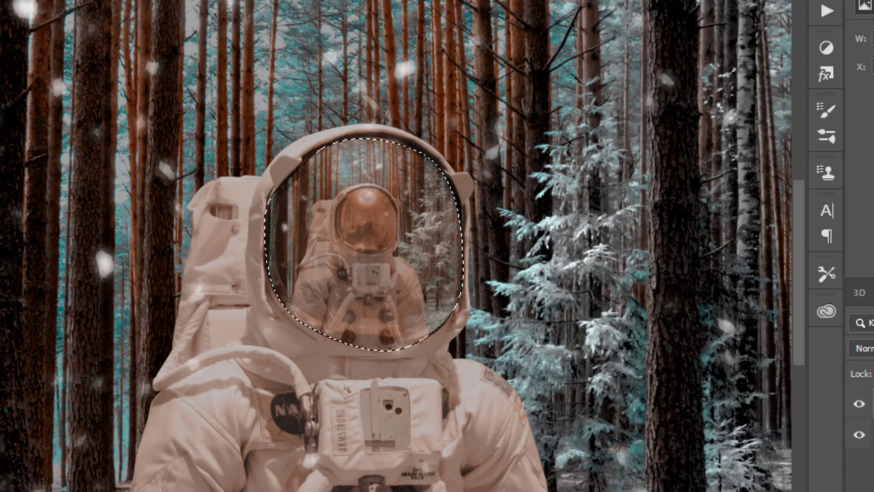
key(ctrl+z)
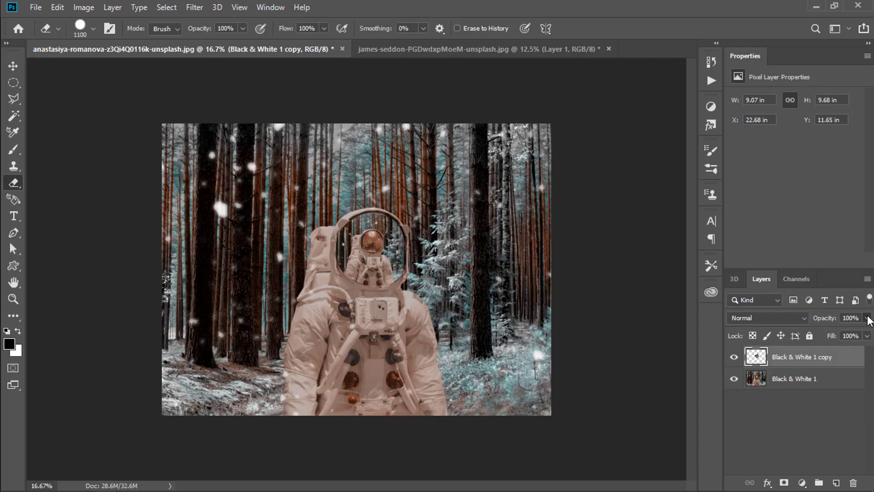
Set the opacity of the visor reflection layer to 54%.
click(867, 319)
drag(856, 333, 851, 332)
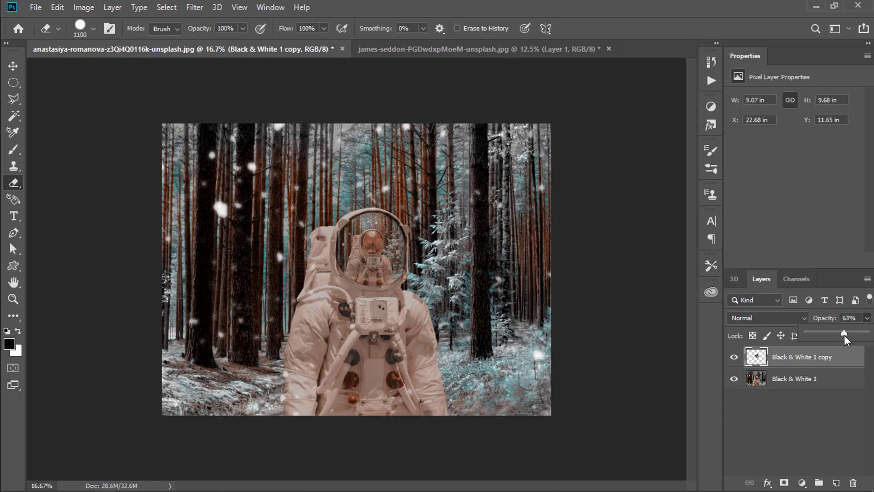
mouse_move(841, 340)
mouse_down()
mouse_move(833, 339)
mouse_move(839, 335)
mouse_up()
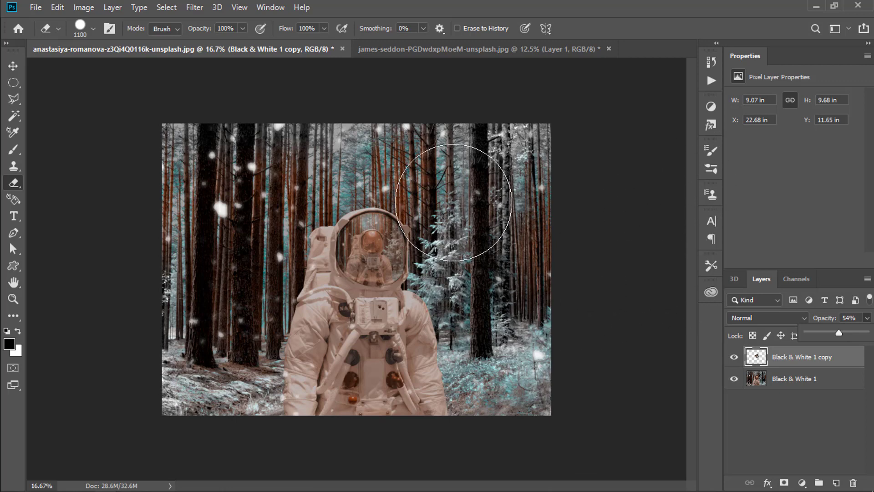
Duplicate the full-size merged layer, scale the copy proportionally to about 18.16%, and place it over the helmet visor.
key(alt+bracketleft)
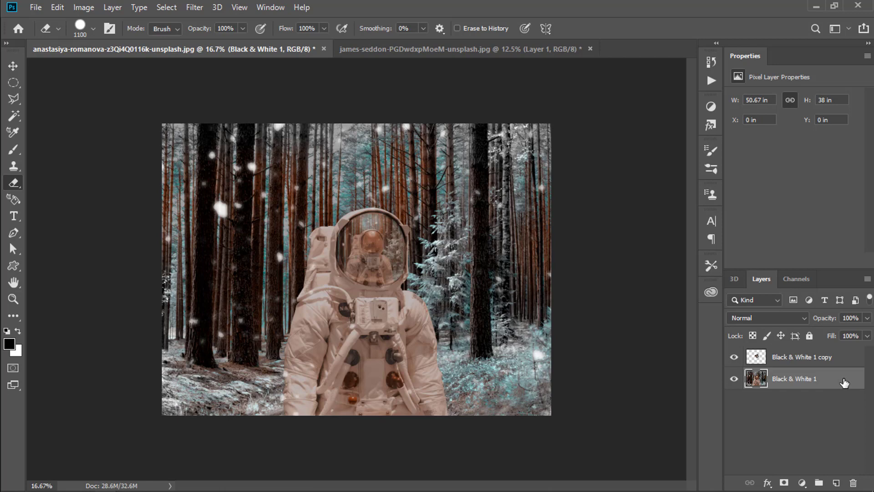
key(ctrl+j)
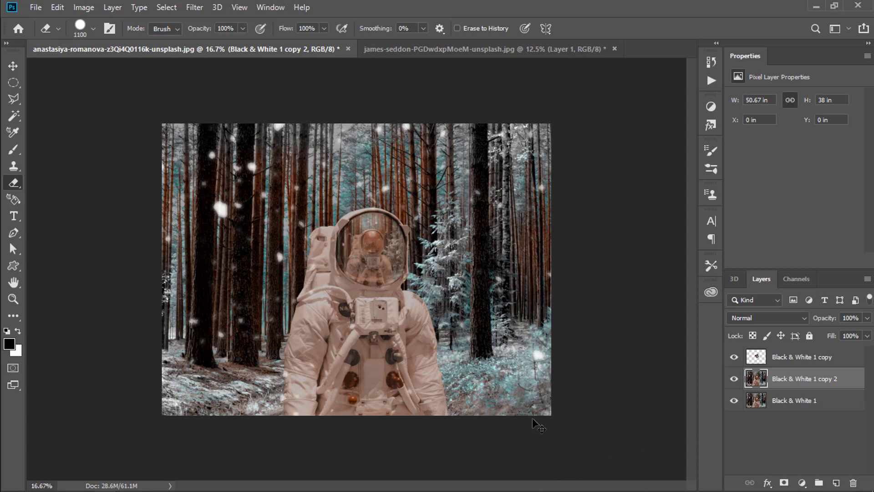
key(ctrl+t)
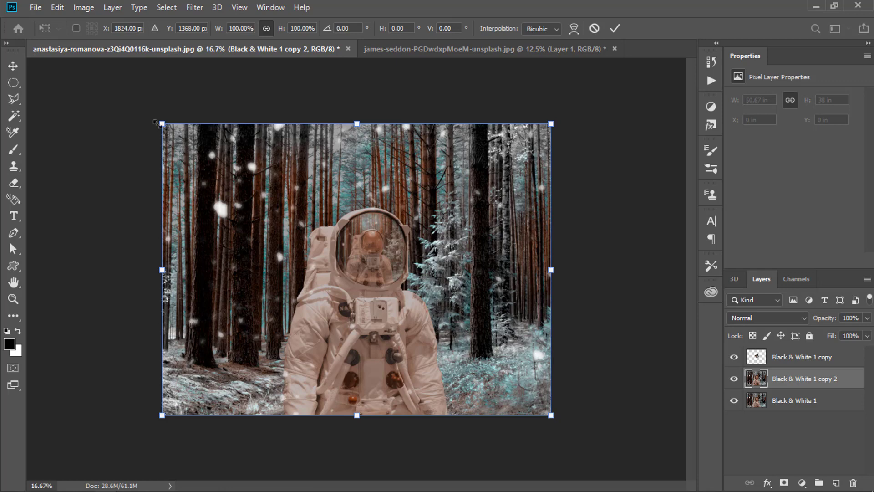
drag(162, 122, 449, 402)
drag(522, 391, 377, 246)
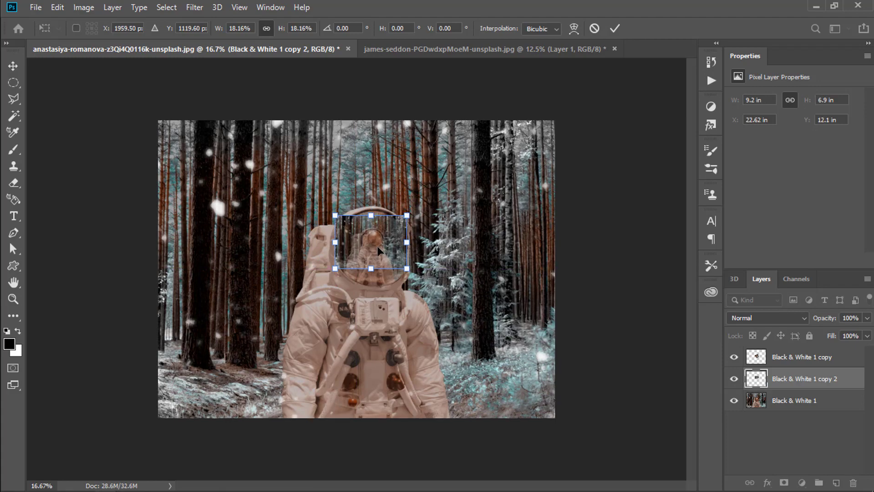
key(ctrl+plus)
key(ctrl+plus)
key(ctrl+plus)
key(ctrl+plus)
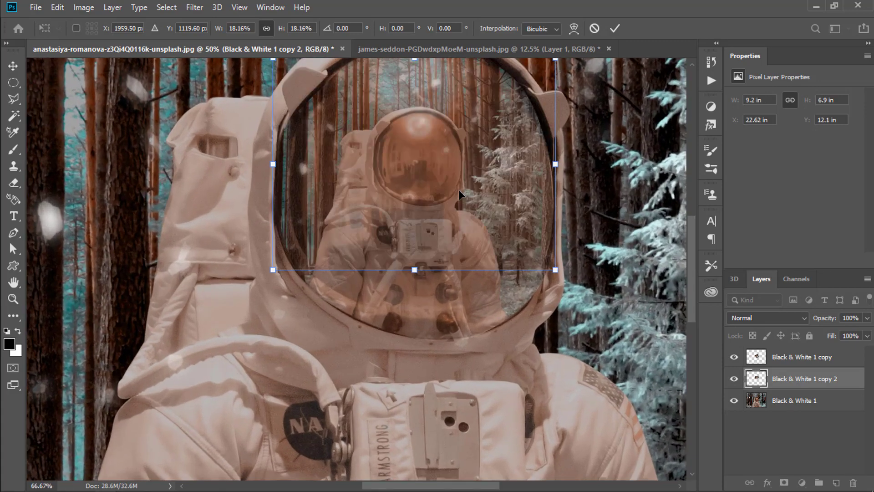
scroll(461, 181, up, 4)
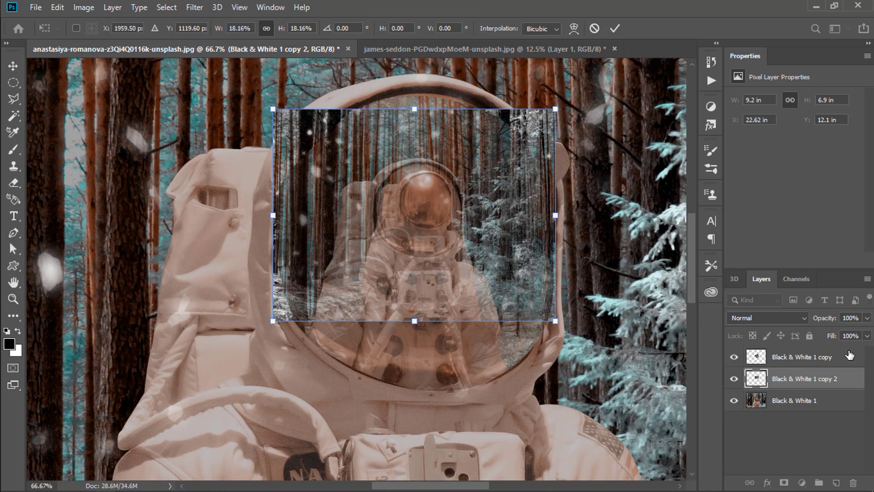
key(e)
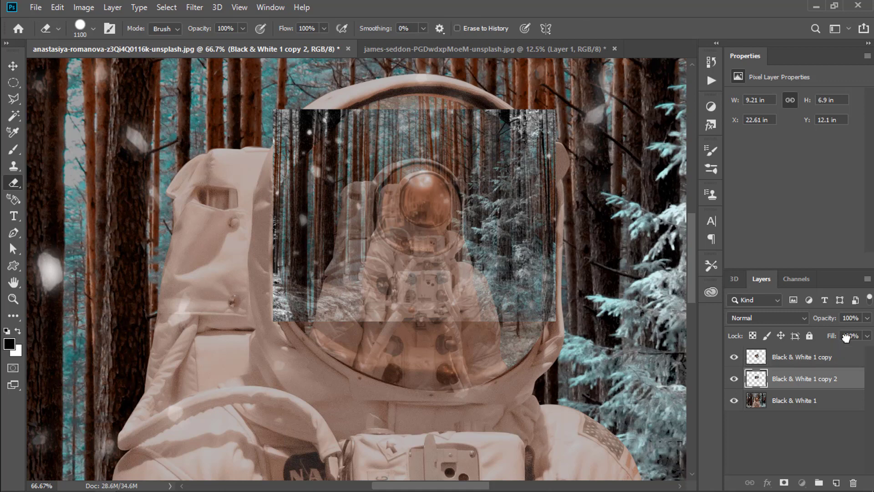
Move the second reduced copy above the first one in the layer stack and set its opacity to 50%.
drag(842, 365, 842, 353)
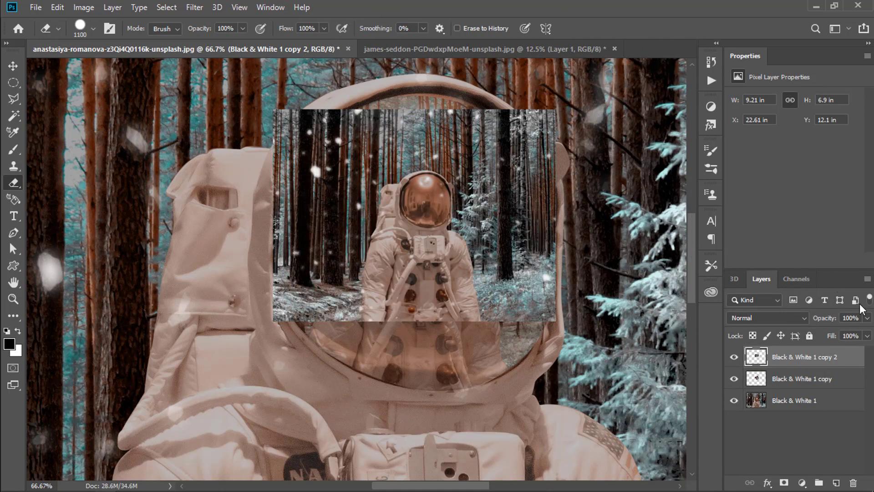
click(836, 332)
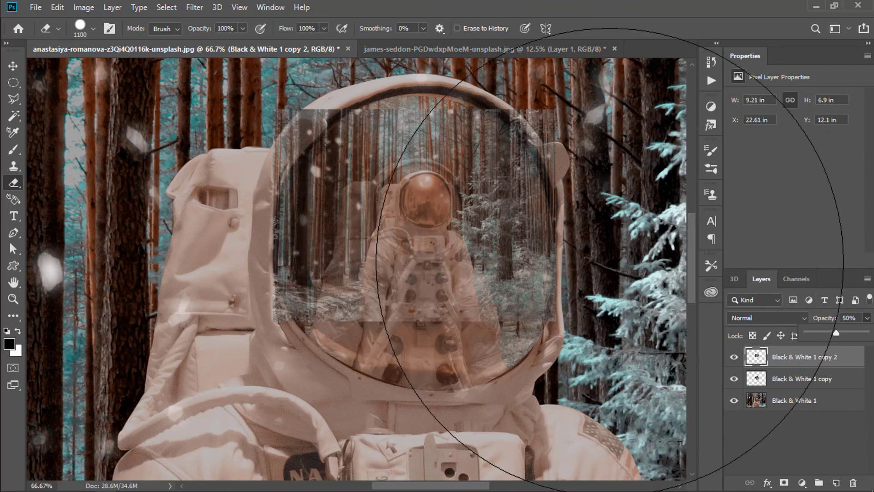
key(ctrl+t)
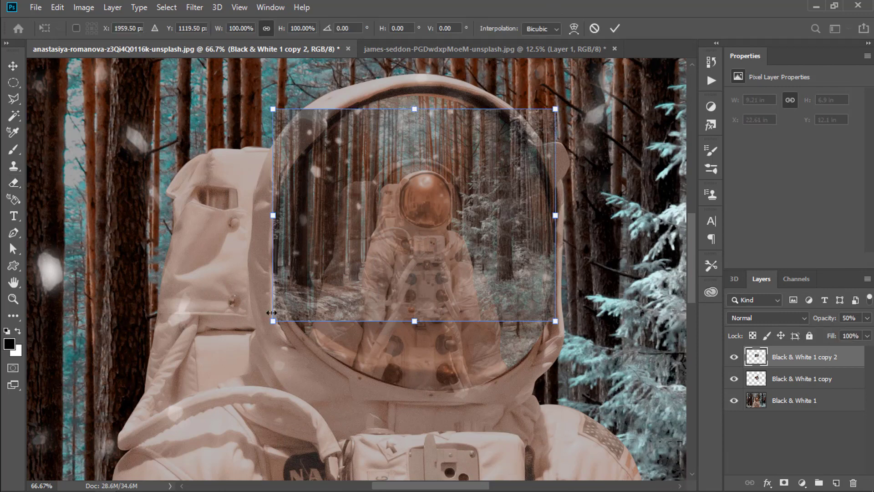
drag(272, 323, 360, 255)
drag(474, 206, 430, 229)
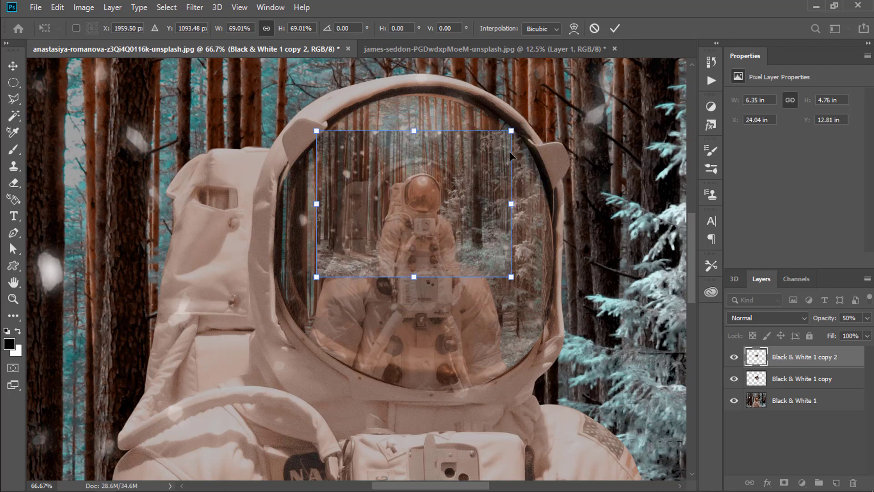
drag(511, 133, 480, 164)
drag(417, 229, 438, 225)
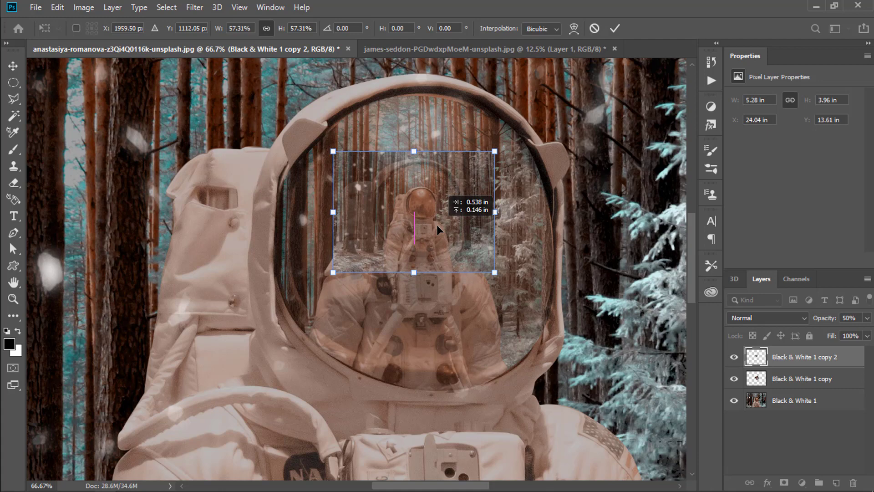
drag(436, 224, 436, 225)
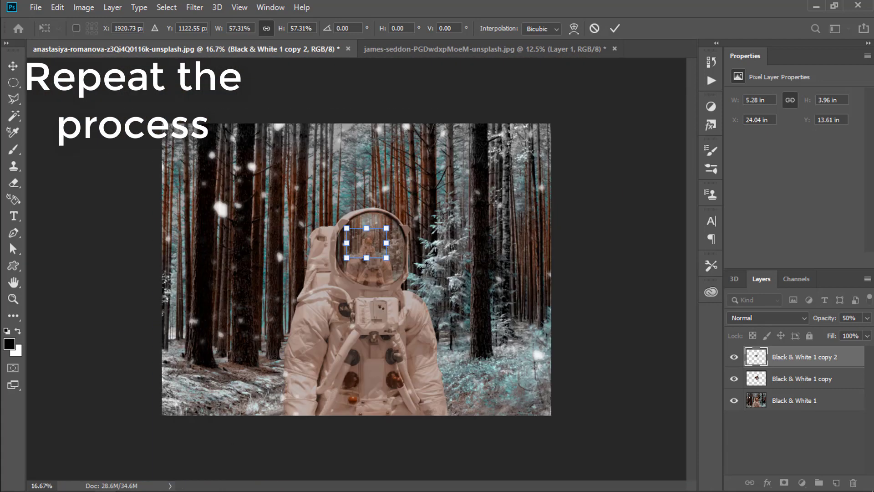
Merge the visor reflection copy down into the full-size Black & White 1 layer and duplicate the merged layer.
right_click(836, 378)
click(685, 391)
key(ctrl+j)
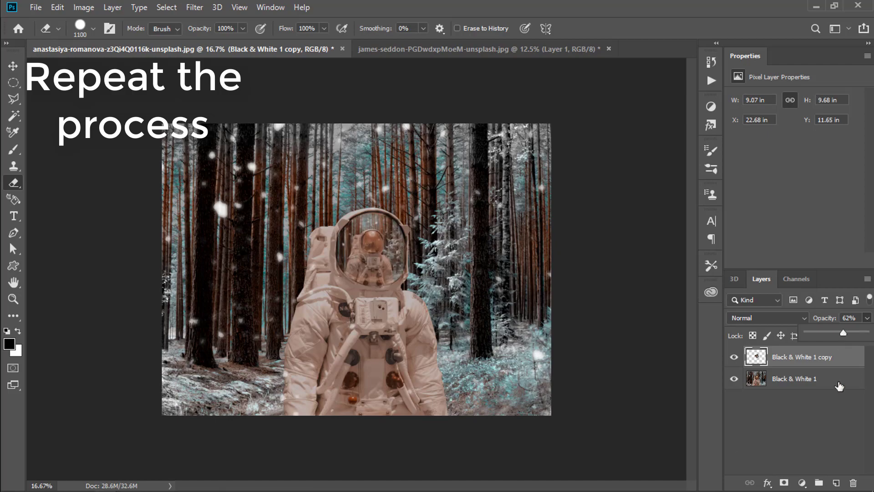
Scale the duplicate proportionally to about 11.54% over the helmet visor and lower its opacity to 43%.
key(ctrl+t)
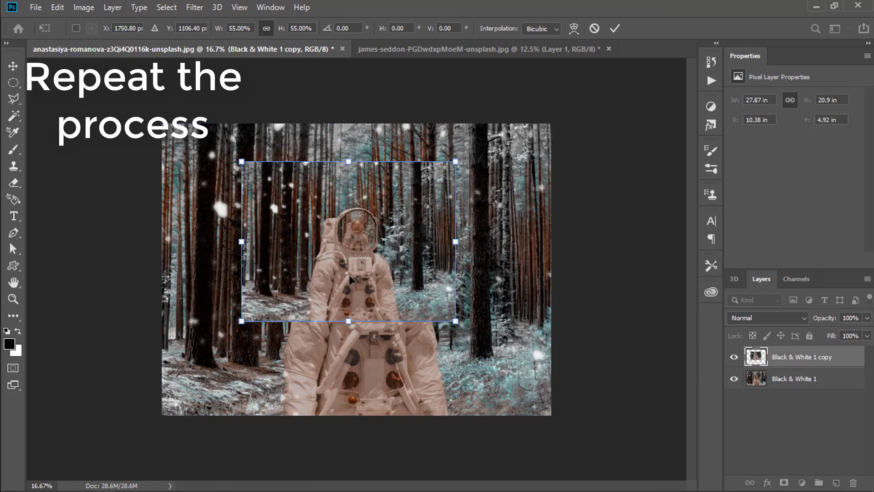
key(ctrl+plus)
key(ctrl+plus)
key(ctrl+plus)
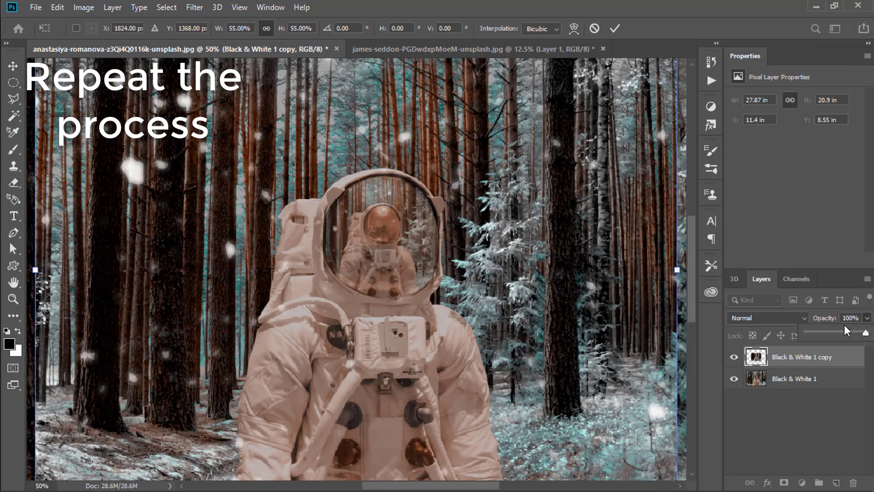
drag(85, 214, 385, 438)
drag(484, 464, 322, 91)
drag(222, 65, 428, 220)
drag(483, 269, 384, 186)
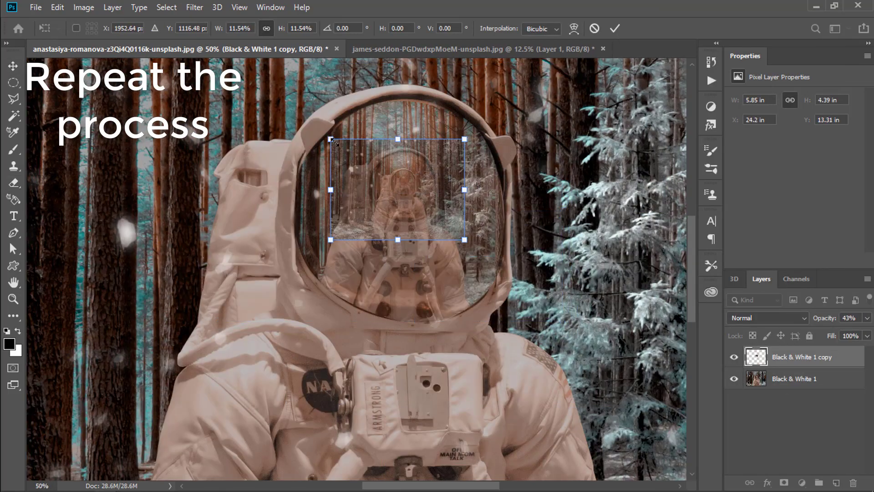
Shrink the copy further to about 4.22 × 3.17 in and position it over the reflected astronaut's visor.
drag(330, 138, 367, 167)
drag(410, 213, 410, 192)
key(Return)
key(ctrl+t)
key(Return)
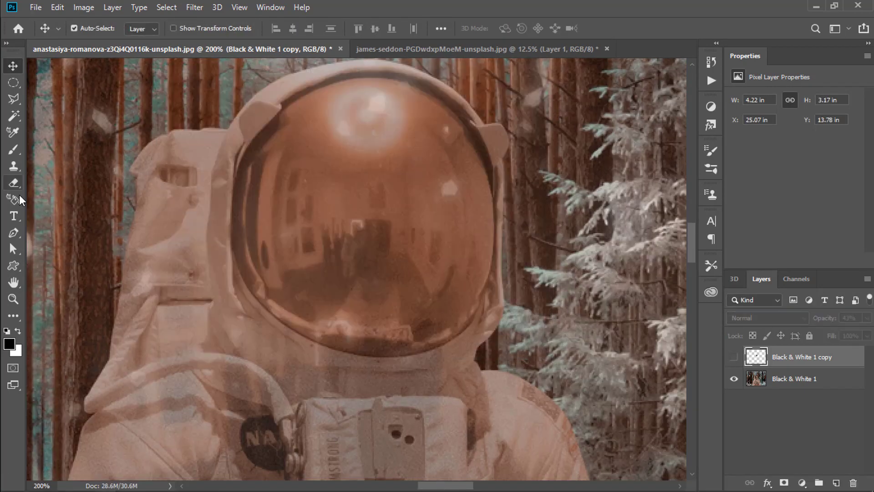
Trace a closed Pen path around the reflected astronaut's visor with the reduced copy hidden.
key(p)
click(277, 112)
drag(365, 78, 404, 83)
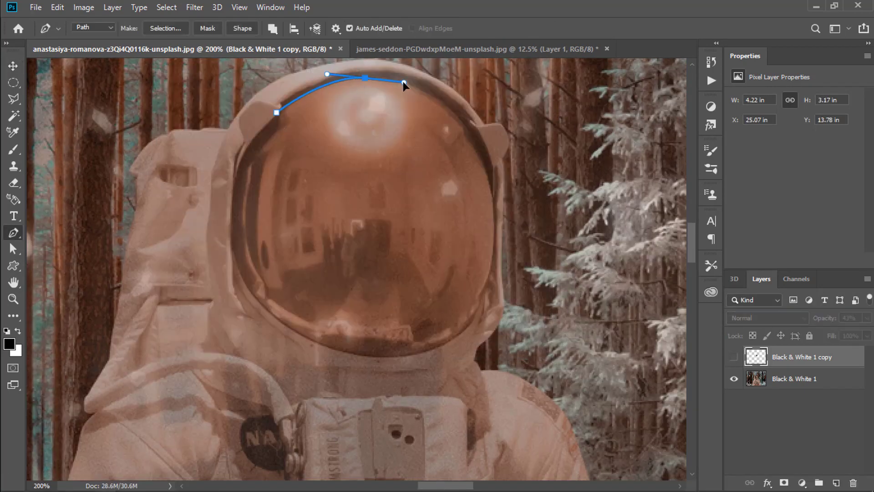
drag(476, 141, 492, 189)
drag(486, 281, 469, 327)
drag(314, 338, 213, 264)
key(ctrl+z)
drag(362, 355, 306, 337)
drag(238, 242, 241, 183)
drag(269, 131, 285, 115)
click(276, 113)
Erase the reduced copy outside the visor path's selection with the 1100 px eraser and set the layer's opacity to 59%.
key(ctrl+Return)
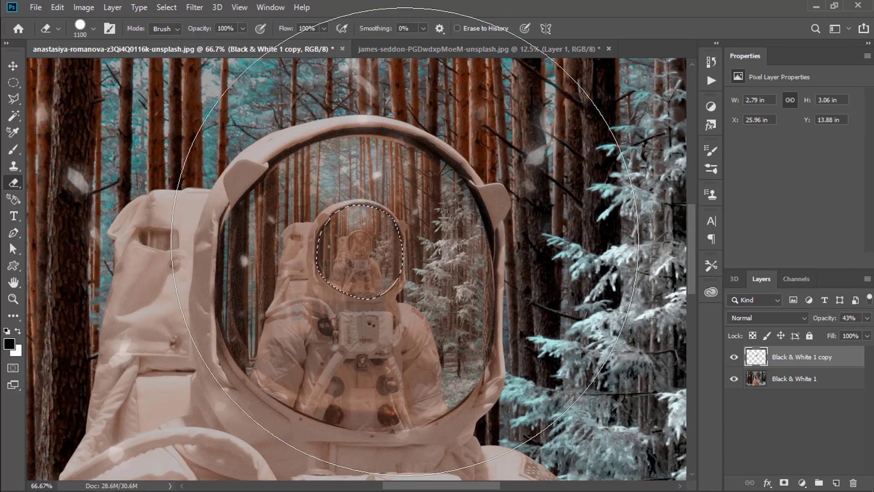
click(404, 241)
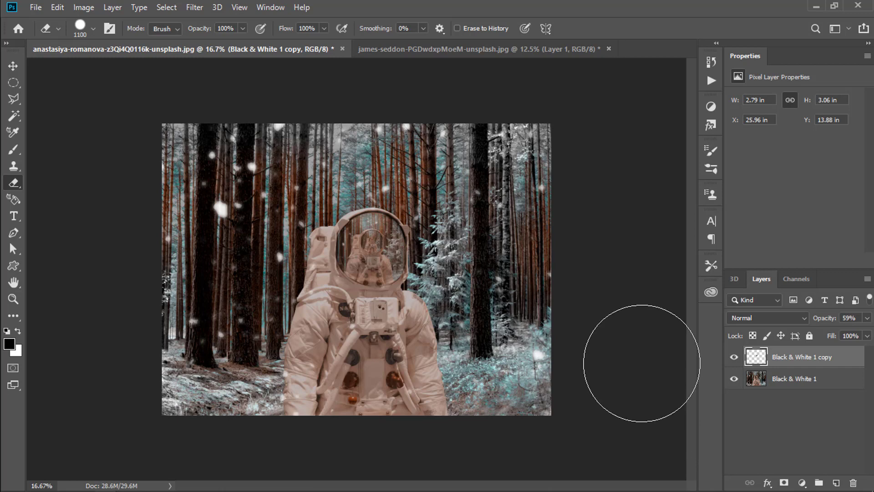
Select the Black & White 1 layer and examine the nested visor reflections up close and within the whole composition.
click(843, 378)
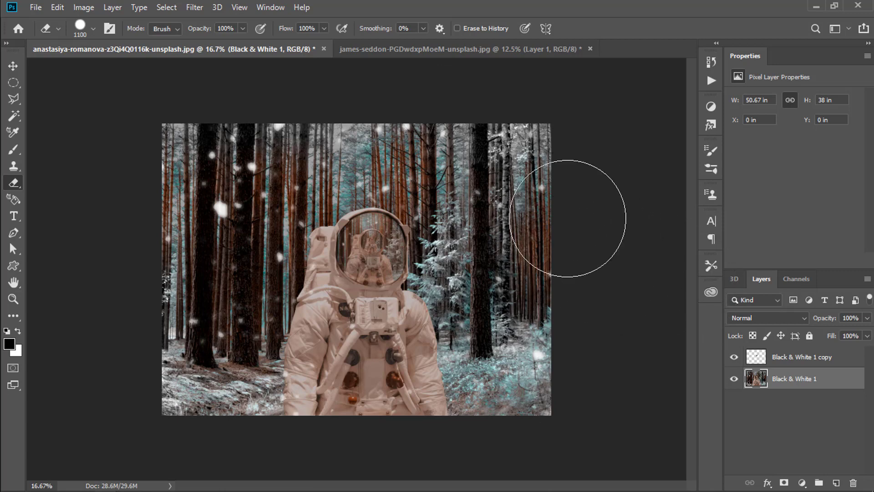
key(ctrl+plus)
key(ctrl+plus)
key(ctrl+plus)
key(ctrl+plus)
key(b)
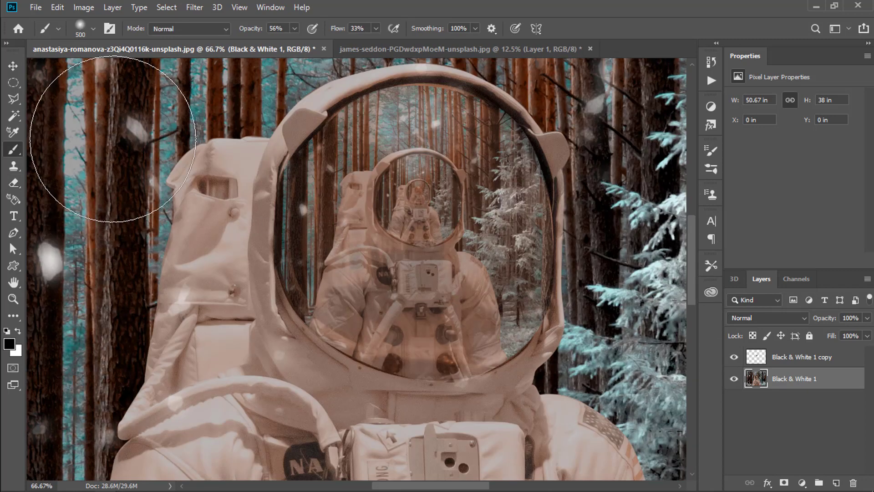
click(12, 66)
key(ctrl+minus)
key(ctrl+minus)
key(ctrl+minus)
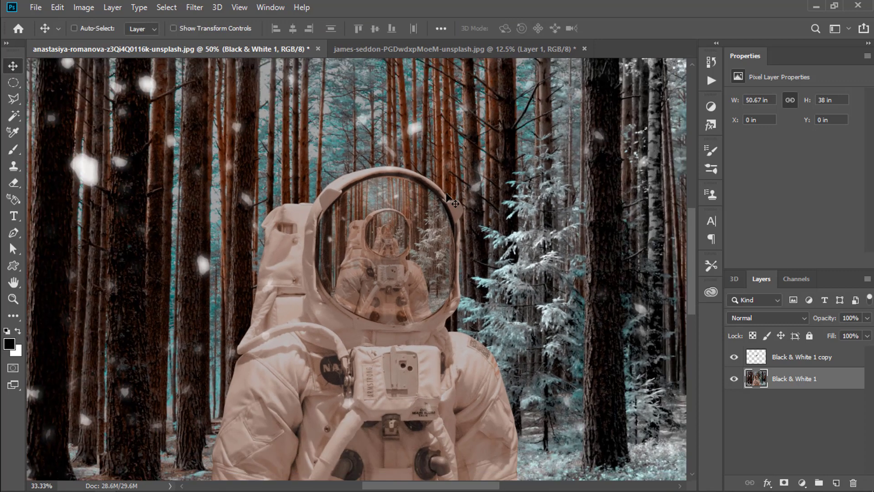
key(ctrl+minus)
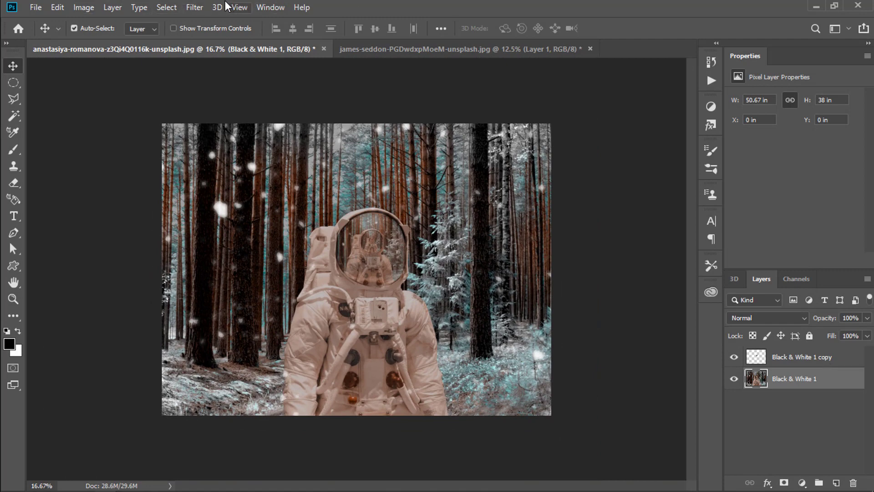
Apply a custom Lens Correction vignette to the Black & White 1 layer with amount -40 and midpoint +58.
click(191, 7)
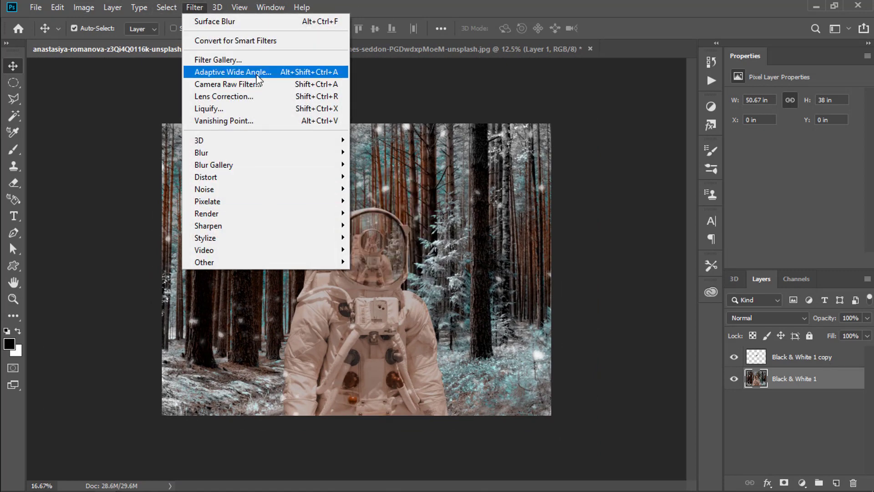
click(254, 96)
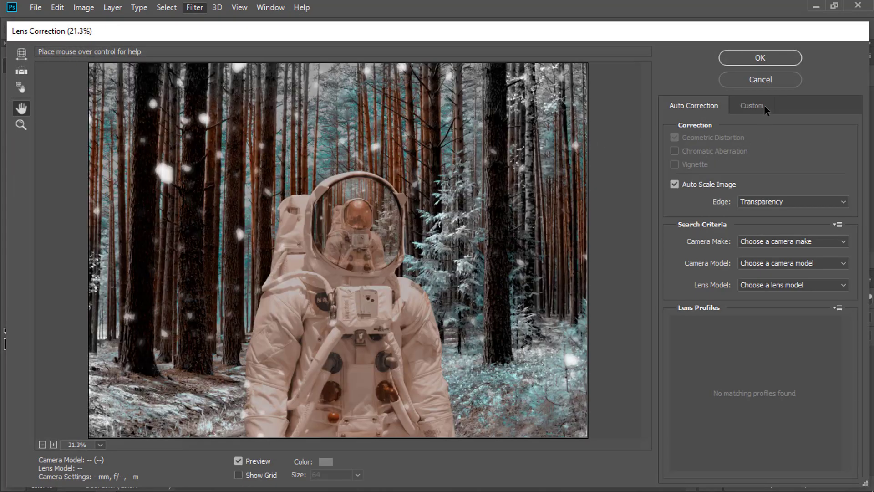
click(763, 105)
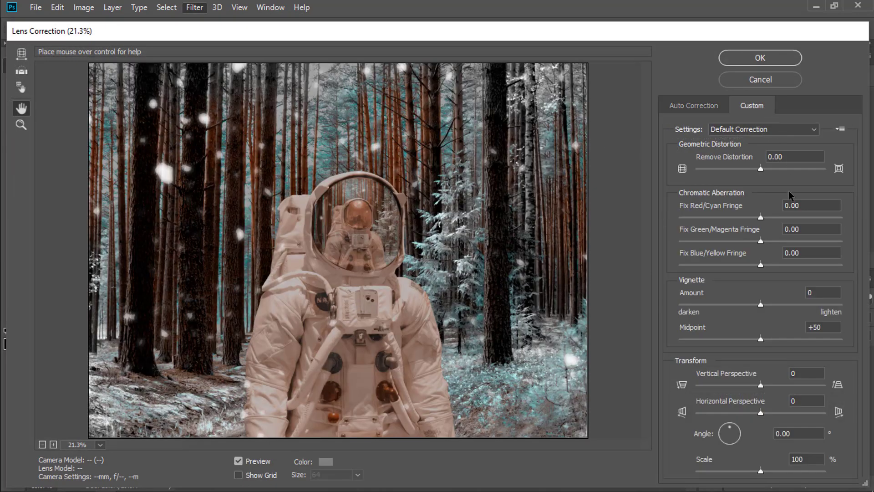
click(735, 304)
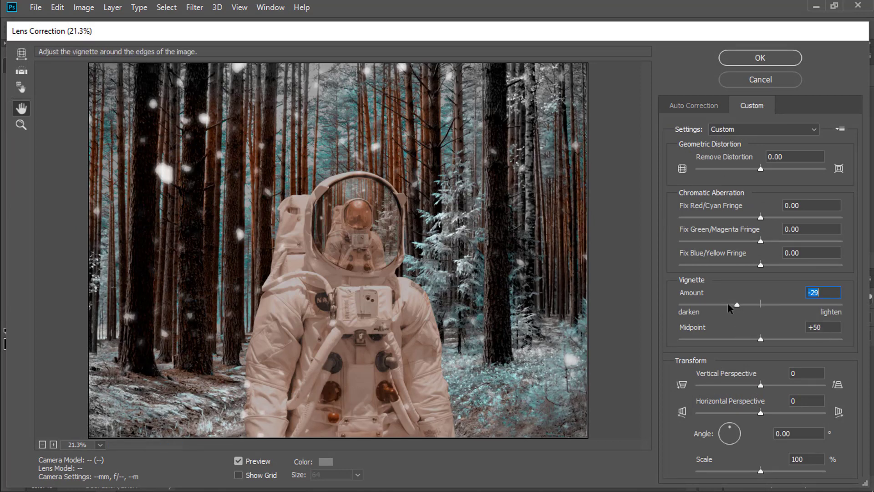
click(773, 339)
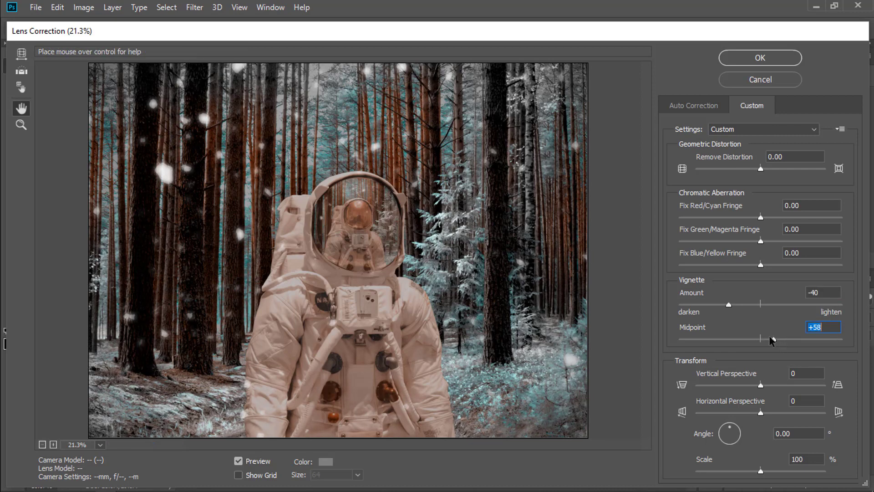
click(728, 304)
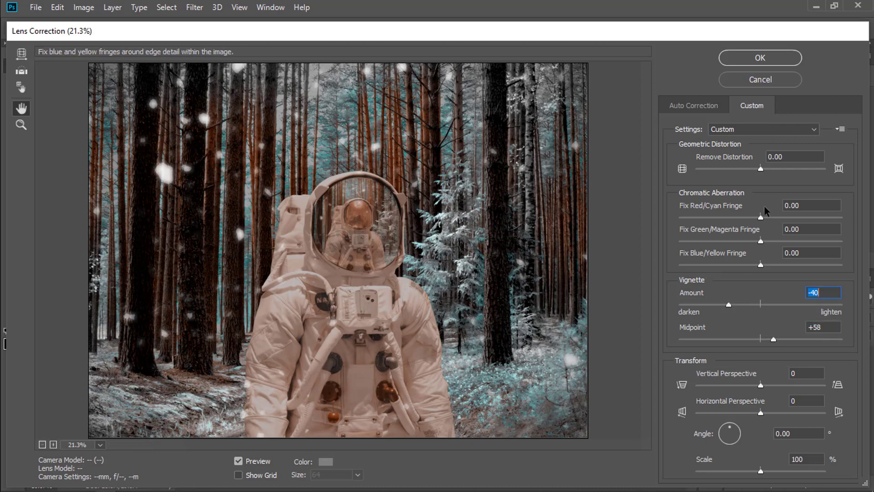
click(760, 57)
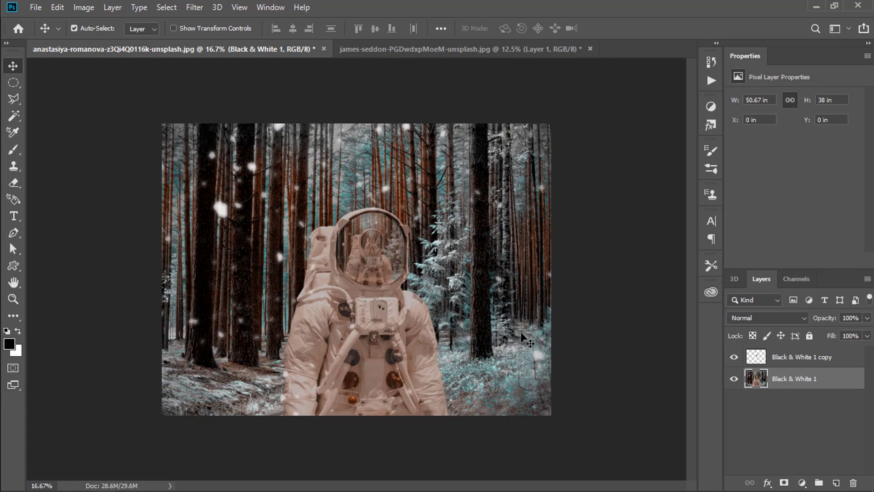
Reapply the last filter to the Black & White 1 layer and merge the visor reflection copy down into it.
click(192, 7)
click(220, 21)
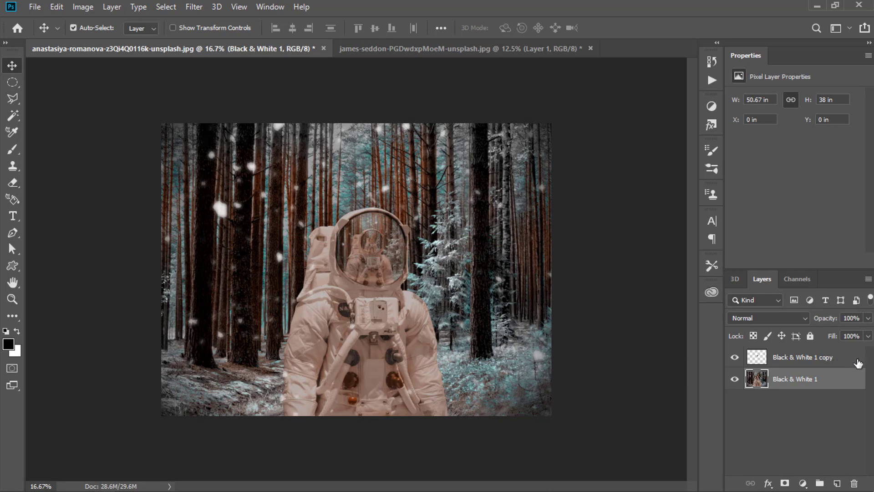
right_click(858, 363)
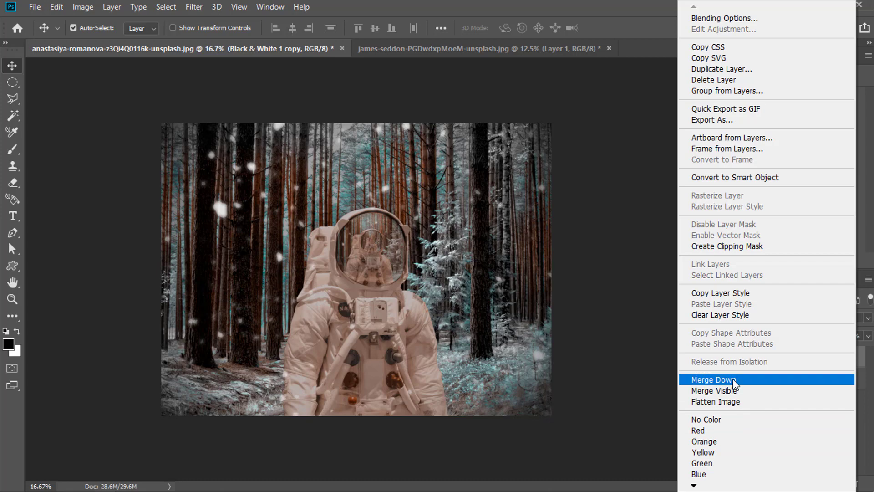
click(734, 380)
click(36, 7)
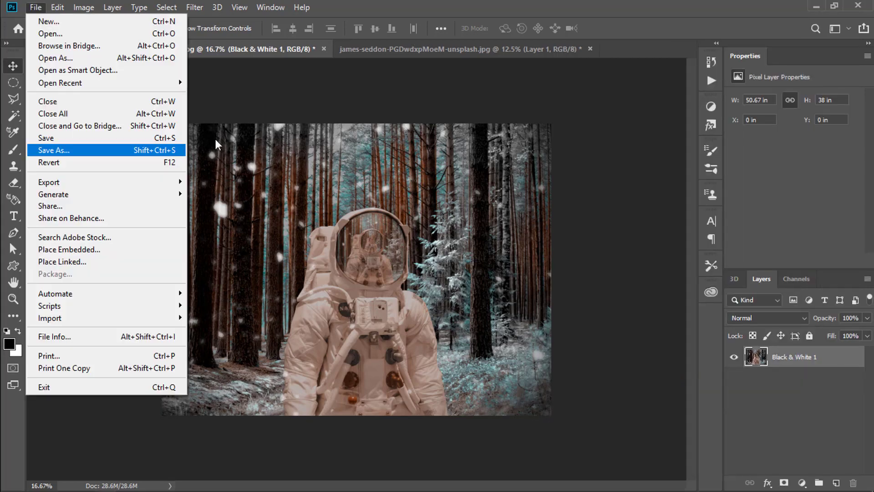
click(623, 177)
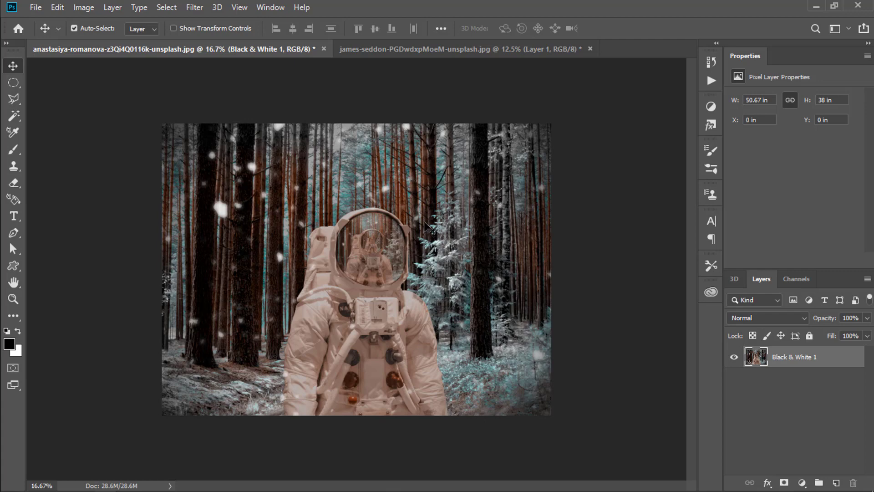
Switch the display to Full Screen Mode to view the finished astronaut composite.
key(f)
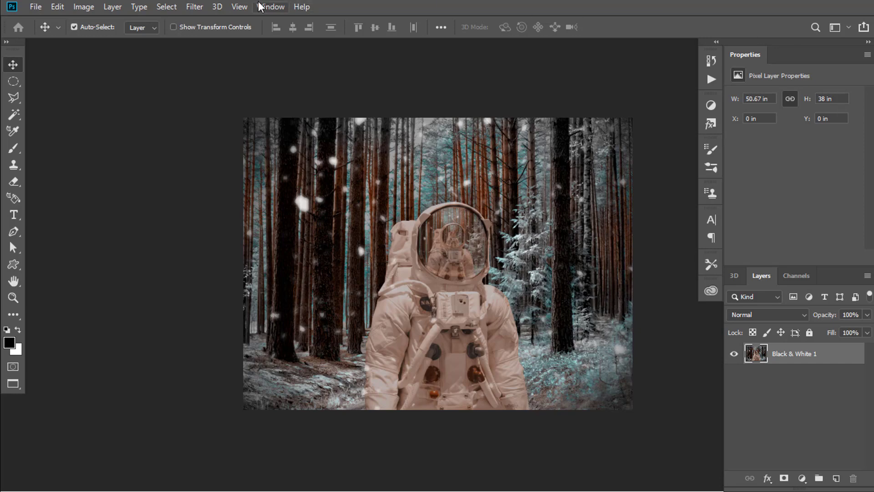
click(239, 6)
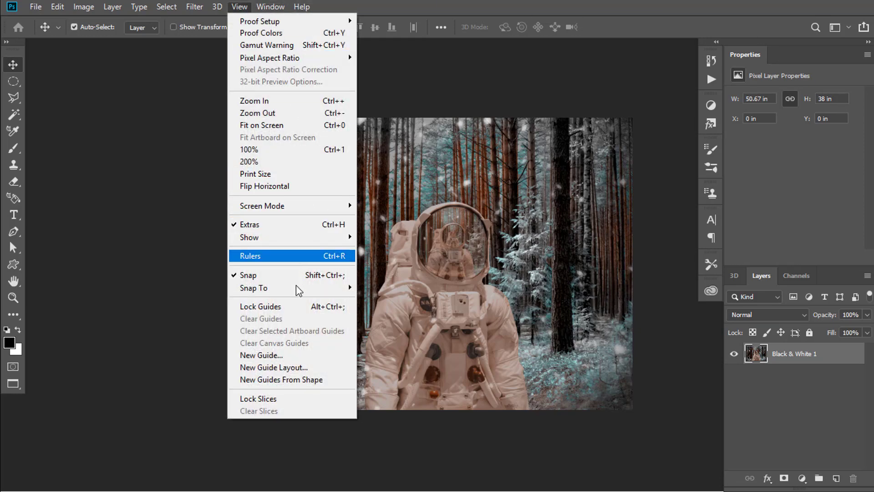
mouse_move(298, 214)
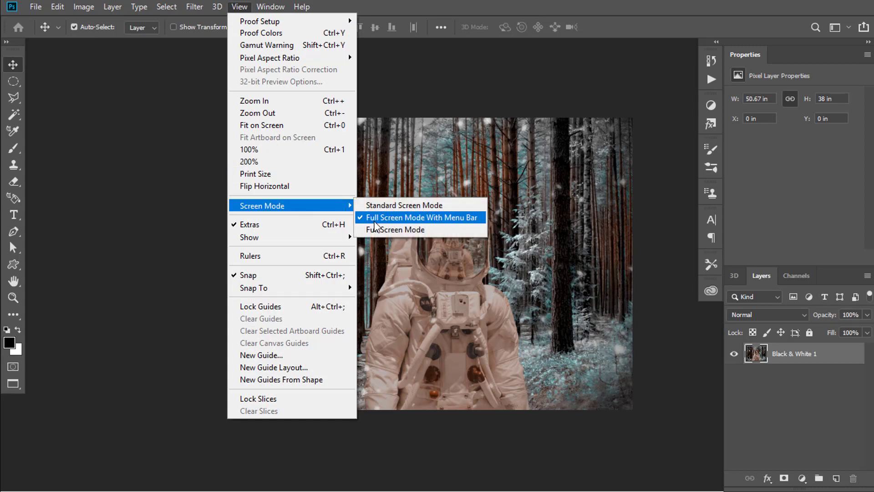
click(374, 230)
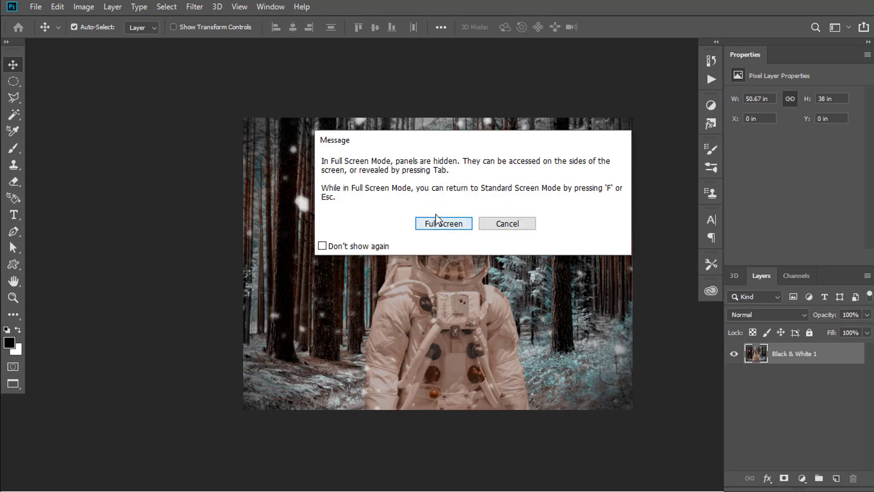
click(437, 222)
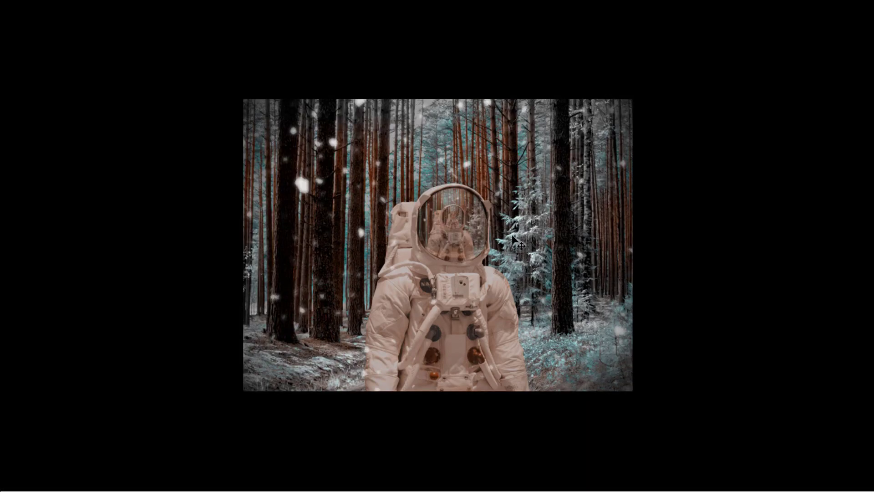